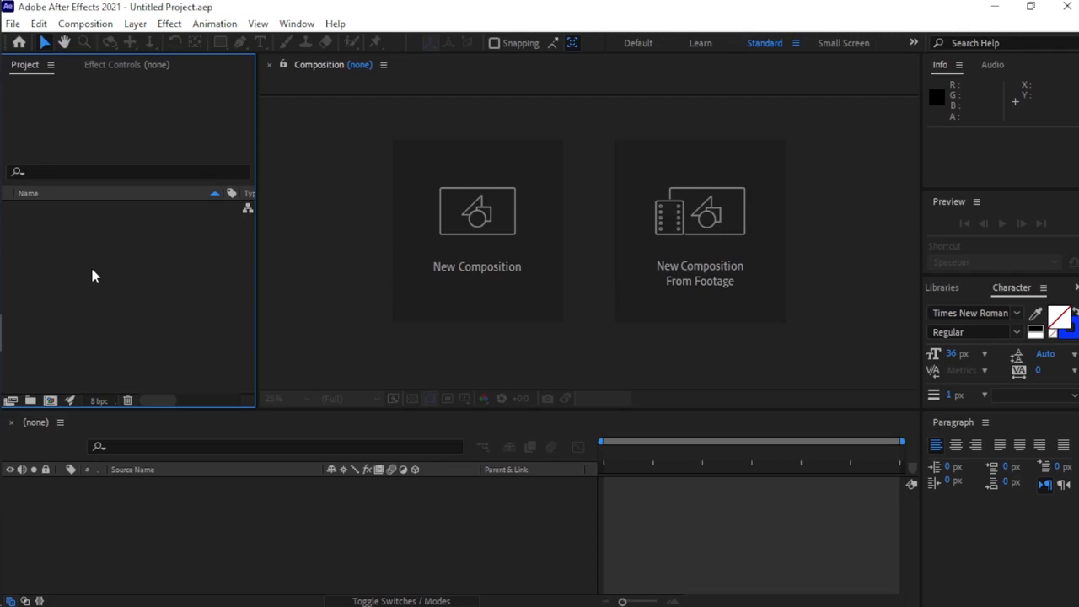
Create a new 1920 x 1080 composition at 29.97 fps with a 10-second duration.
{"action": "left_click", "coordinate": [50, 401]}
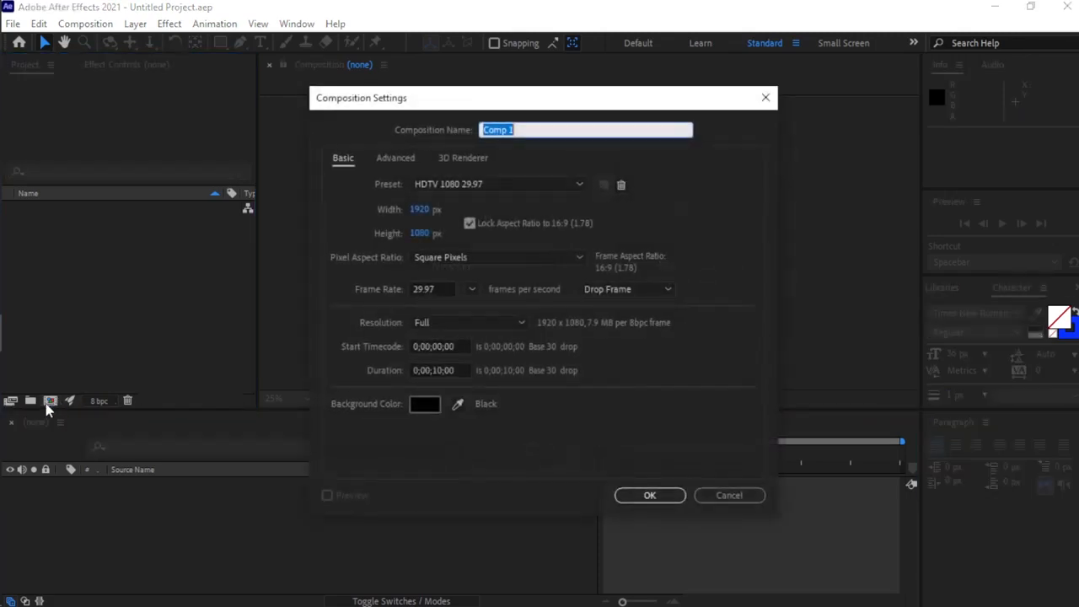
{"action": "left_click", "coordinate": [650, 494]}
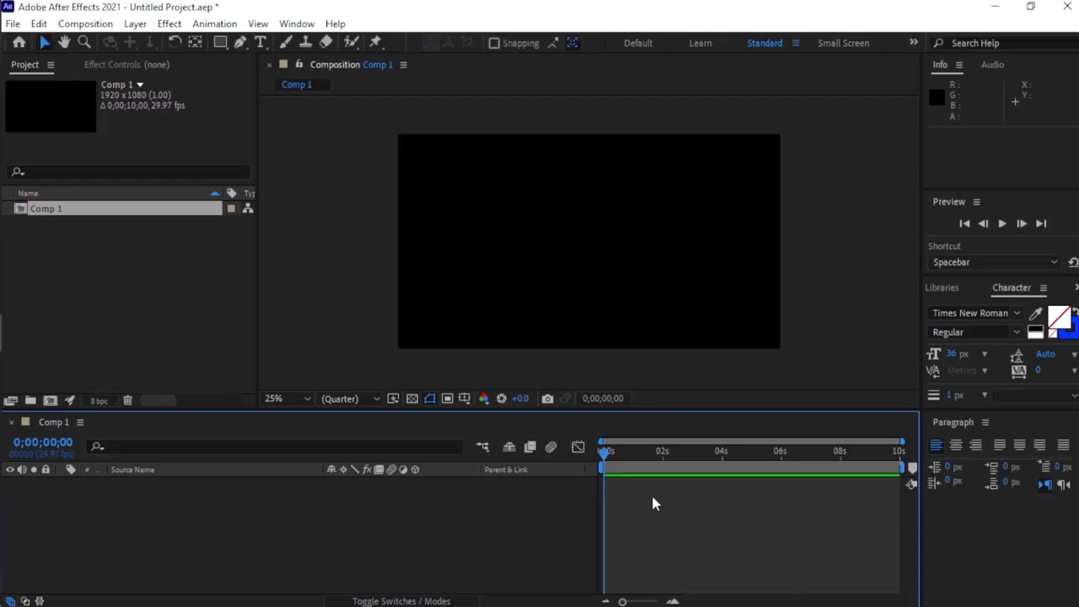
Check in the General preferences that Center Anchor Point in New Shape Layers is enabled.
{"action": "left_click", "coordinate": [39, 23]}
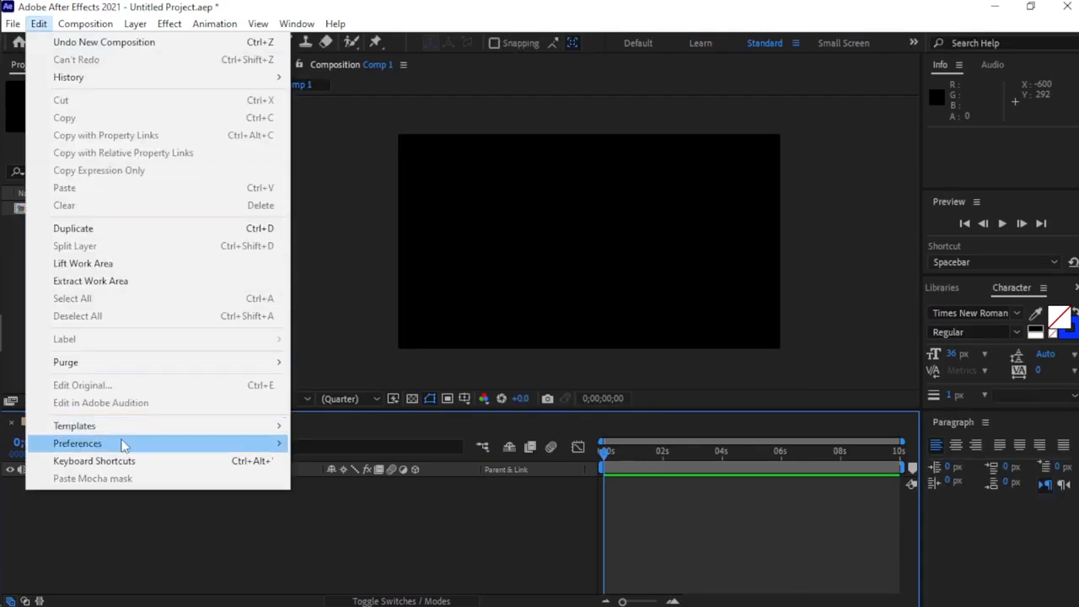
{"action": "mouse_move", "coordinate": [120, 443]}
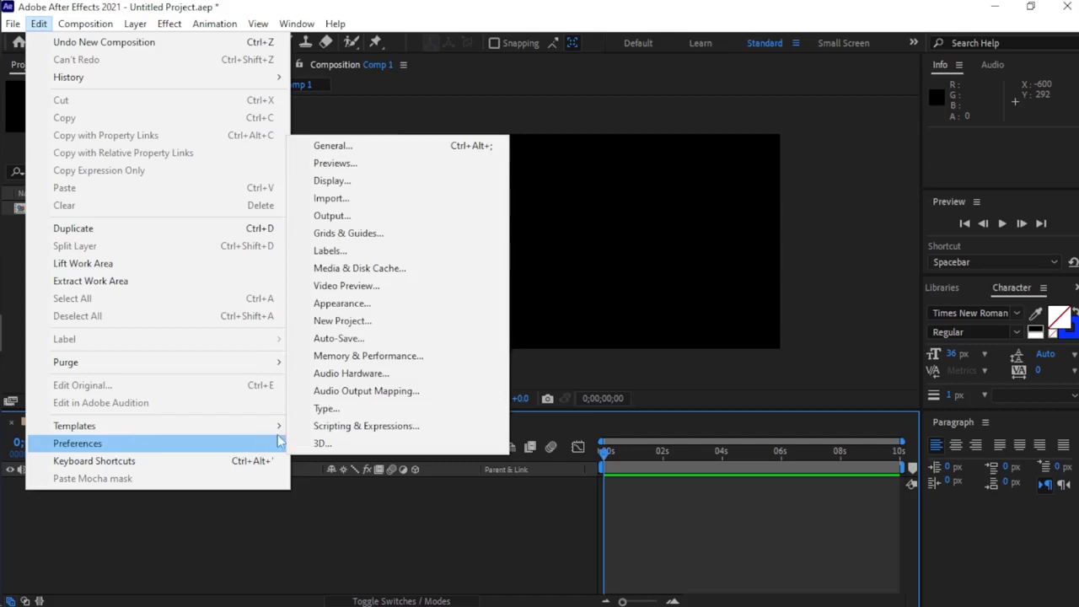
{"action": "left_click", "coordinate": [381, 146]}
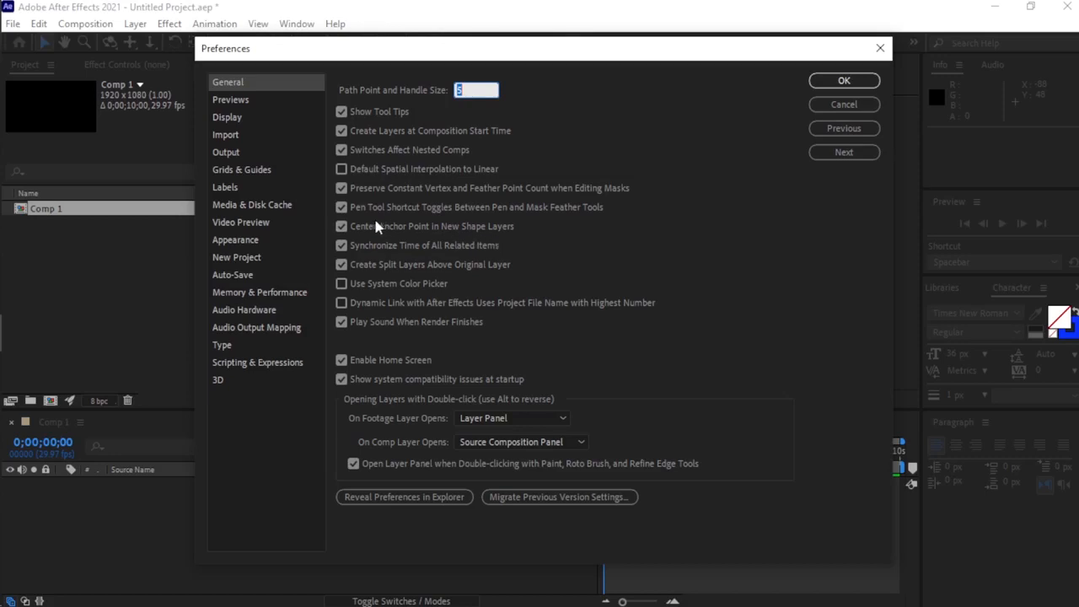
{"action": "left_click", "coordinate": [341, 226]}
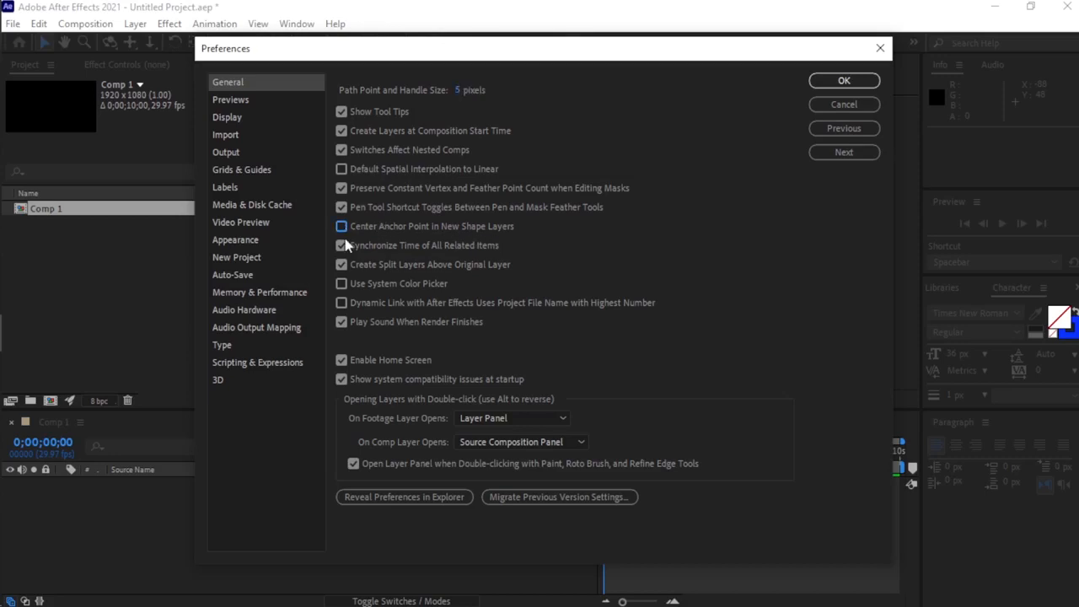
{"action": "left_click", "coordinate": [346, 230]}
{"action": "left_click", "coordinate": [841, 84]}
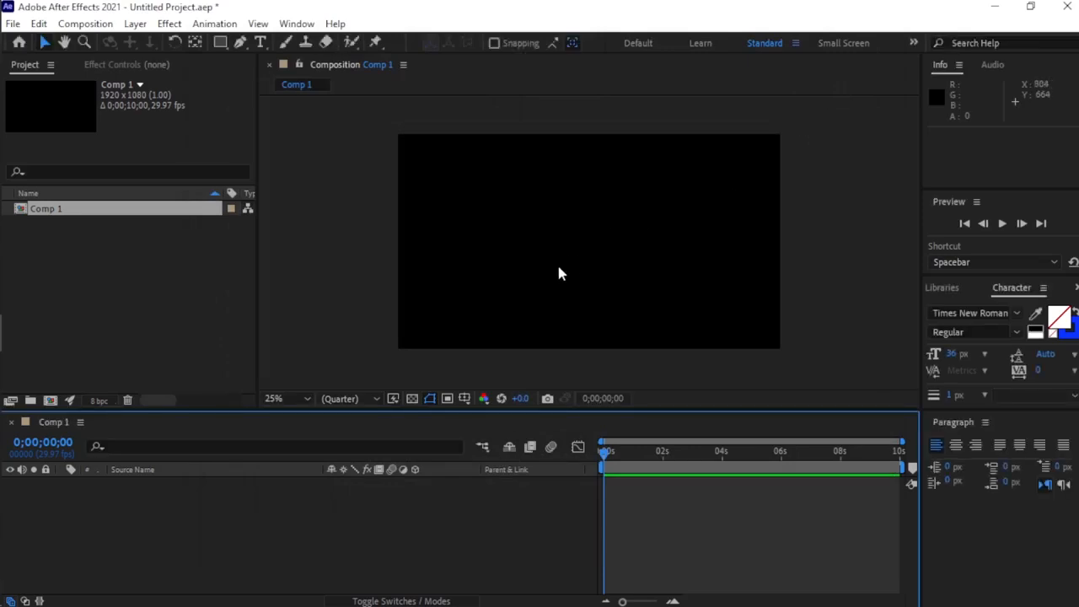
Draw a blue rectangle about 384 by 212 px and place it near the composition's left edge at mid-height.
{"action": "left_click", "coordinate": [224, 45]}
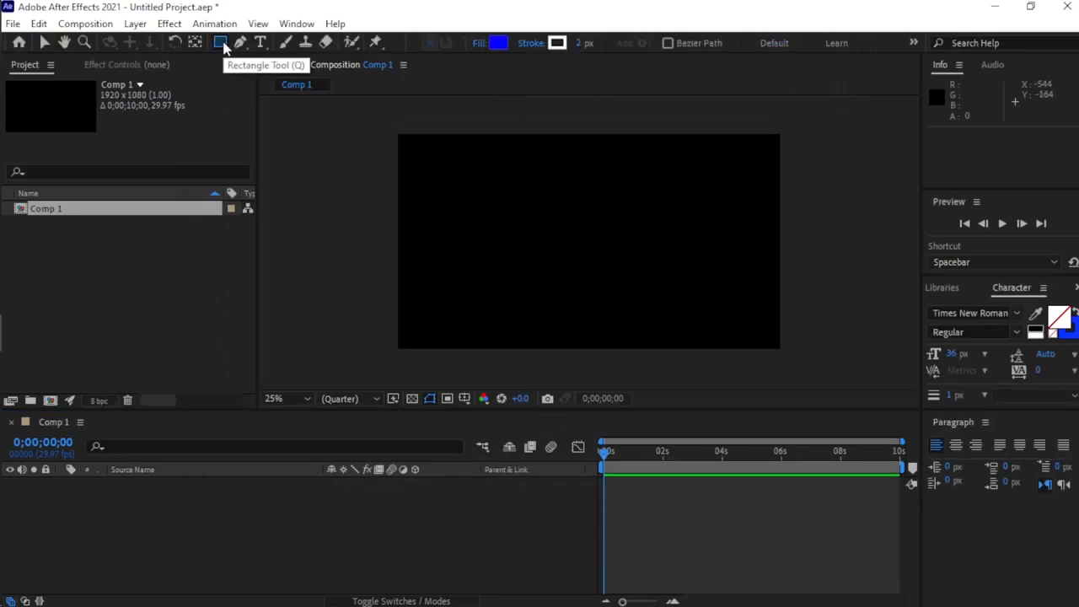
{"action": "left_click_drag", "start_coordinate": [427, 176], "coordinate": [506, 219]}
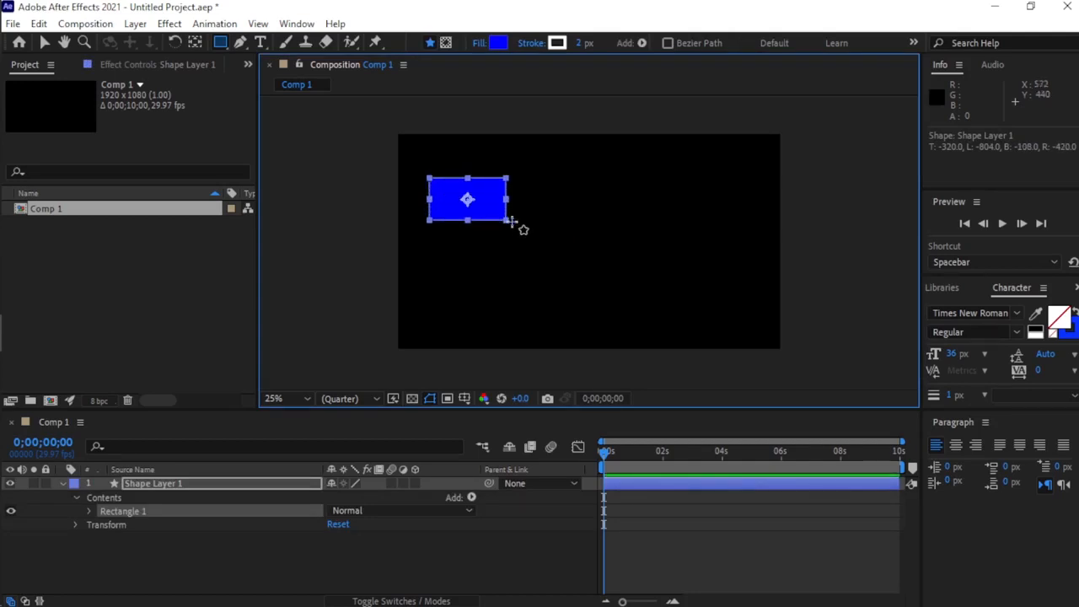
{"action": "left_click", "coordinate": [45, 43]}
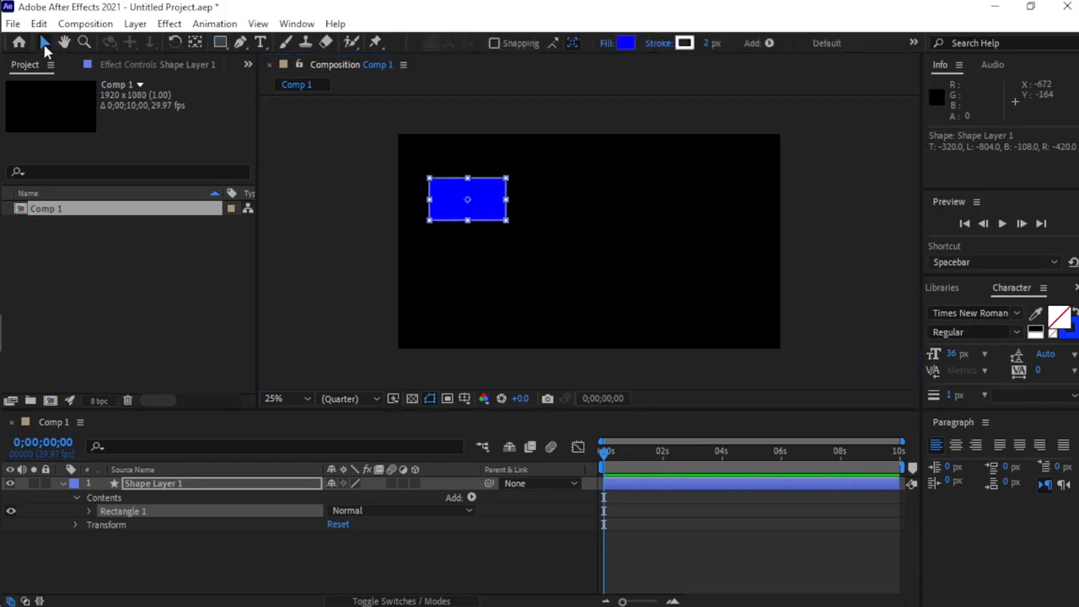
{"action": "left_click_drag", "start_coordinate": [453, 200], "coordinate": [438, 172]}
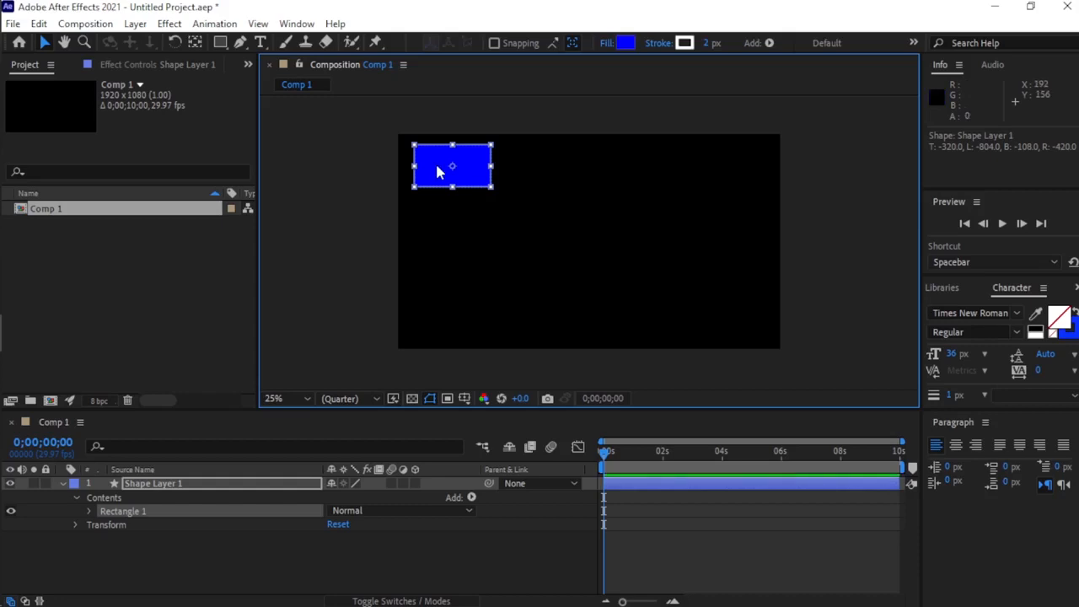
{"action": "left_click_drag", "start_coordinate": [439, 184], "coordinate": [436, 269]}
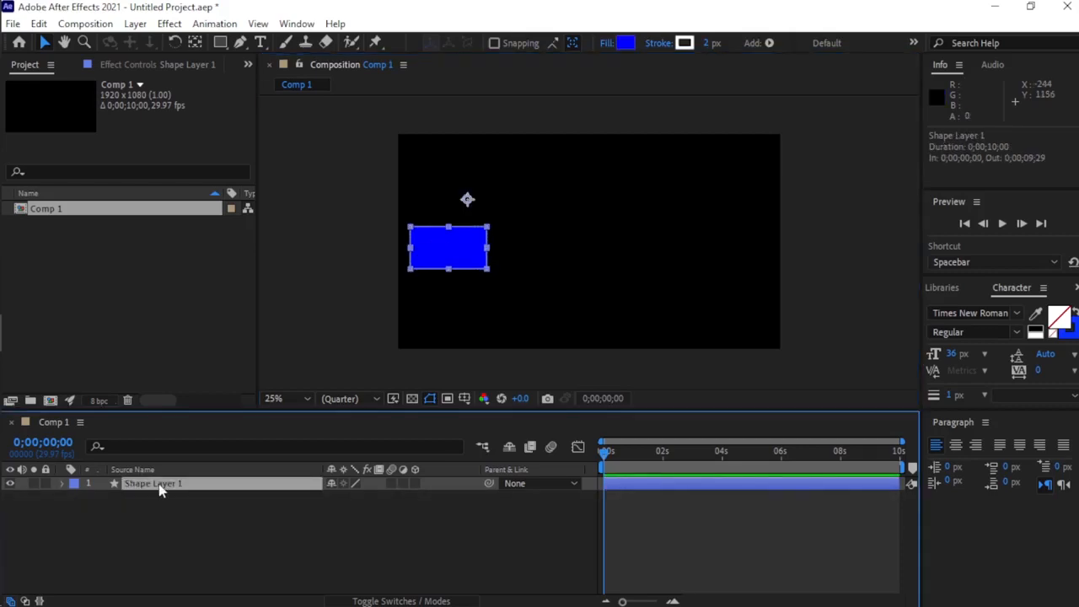
Reveal the rectangle layer's Position property and add a keyframe for it at 0;00;00;00.
{"action": "key", "text": "p"}
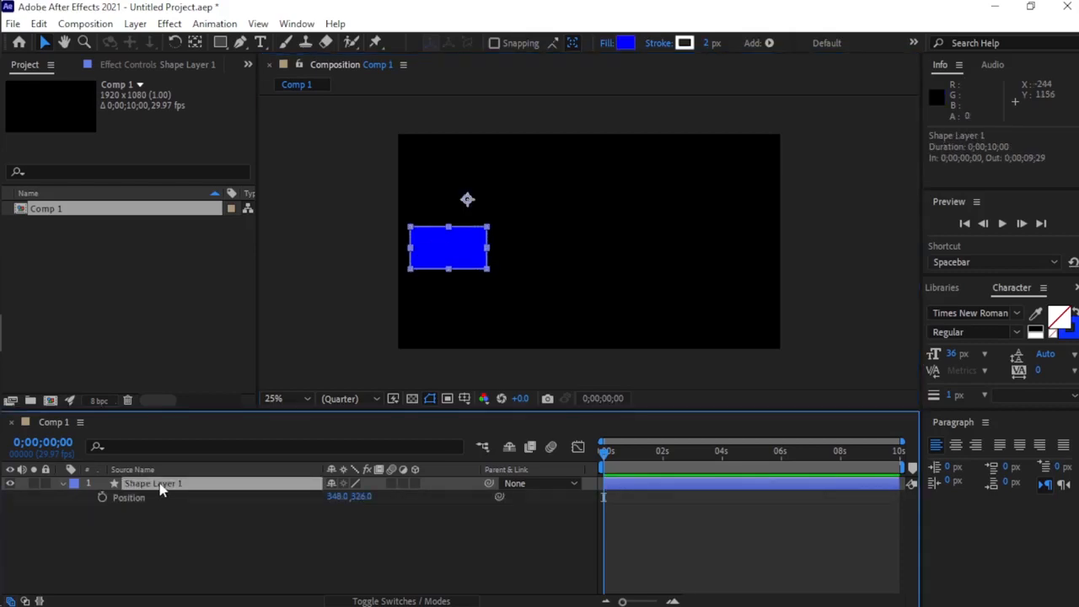
{"action": "left_click", "coordinate": [269, 543]}
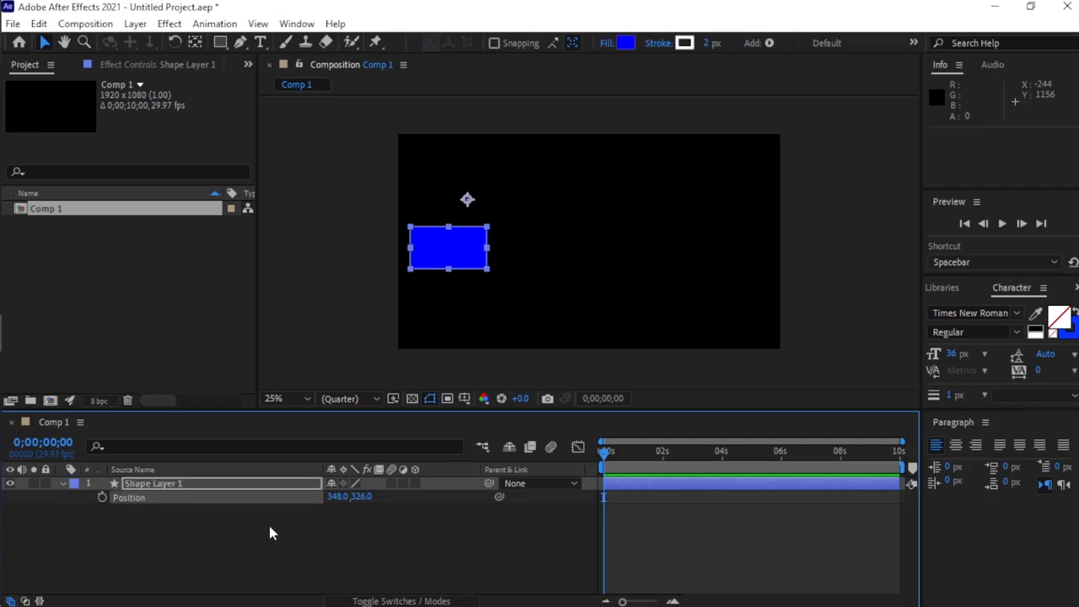
{"action": "left_click", "coordinate": [102, 498]}
Add a second Position keyframe at 0;00;02;01 and set its X value to 1699 so the rectangle moves right.
{"action": "left_click_drag", "start_coordinate": [607, 453], "coordinate": [664, 474]}
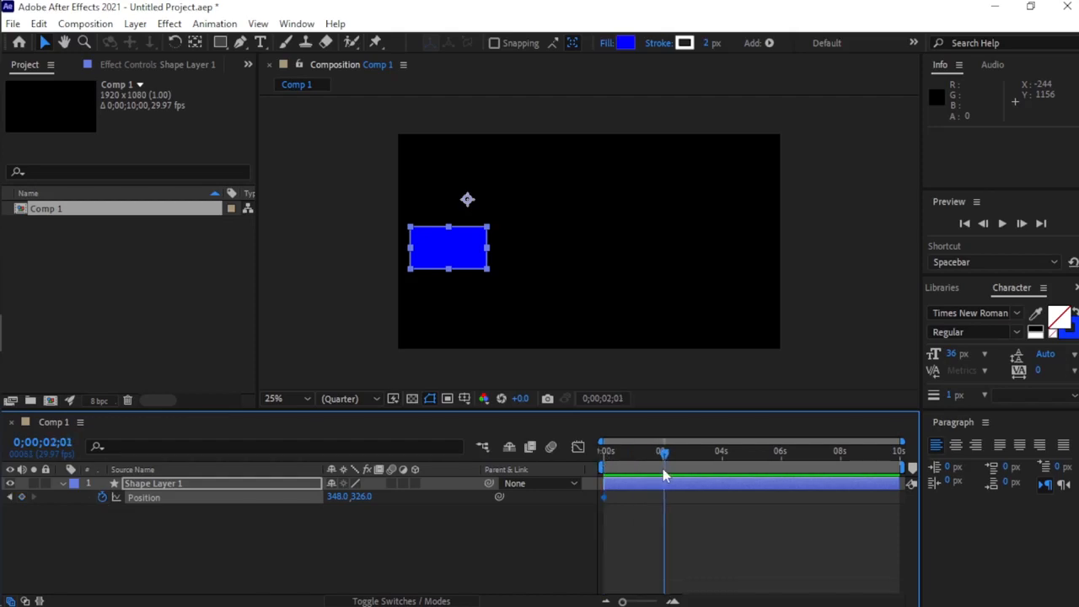
{"action": "left_click", "coordinate": [22, 497]}
{"action": "mouse_move", "coordinate": [664, 504]}
{"action": "left_click_drag", "start_coordinate": [337, 496], "coordinate": [624, 487]}
{"action": "left_click_drag", "start_coordinate": [761, 602], "coordinate": [756, 602]}
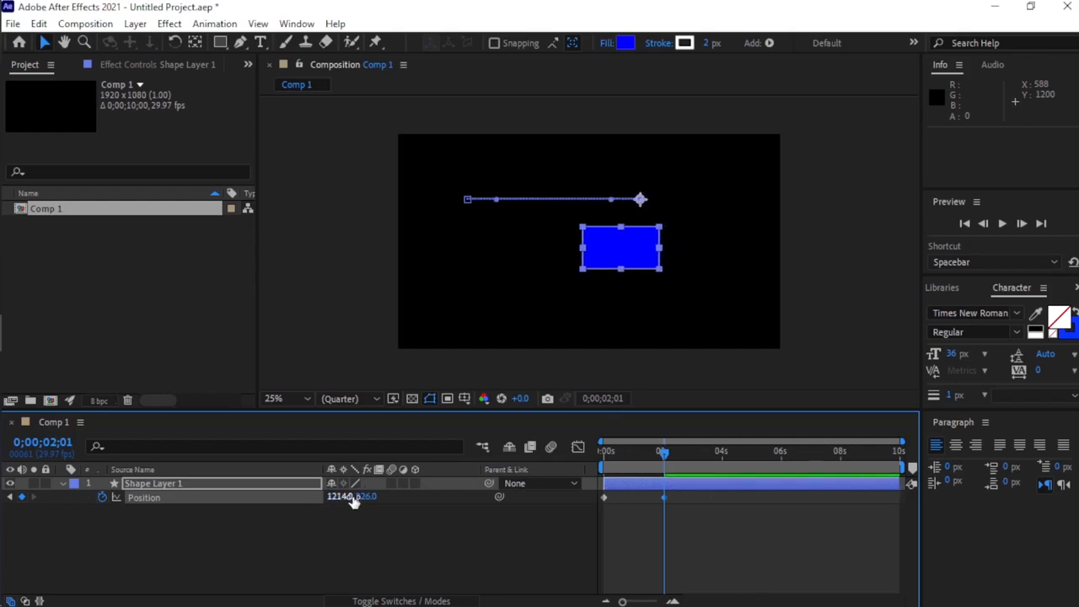
{"action": "left_click_drag", "start_coordinate": [349, 496], "coordinate": [735, 501]}
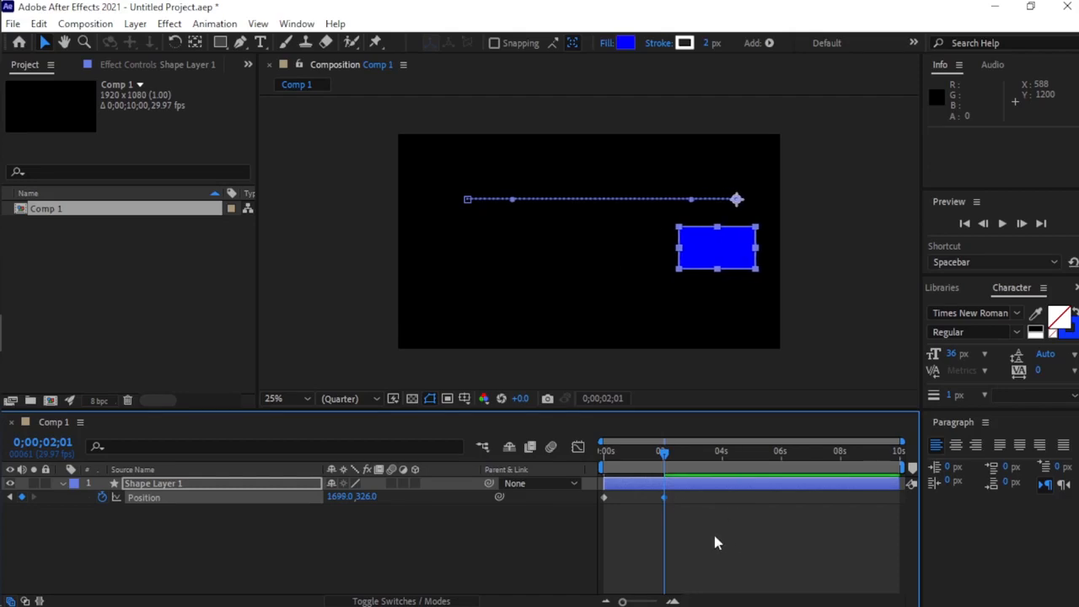
Select both Position keyframes and apply Easy Ease to them.
{"action": "left_click", "coordinate": [647, 542]}
{"action": "left_click_drag", "start_coordinate": [664, 523], "coordinate": [599, 501]}
{"action": "mouse_move", "coordinate": [603, 500]}
{"action": "key", "text": "F9"}
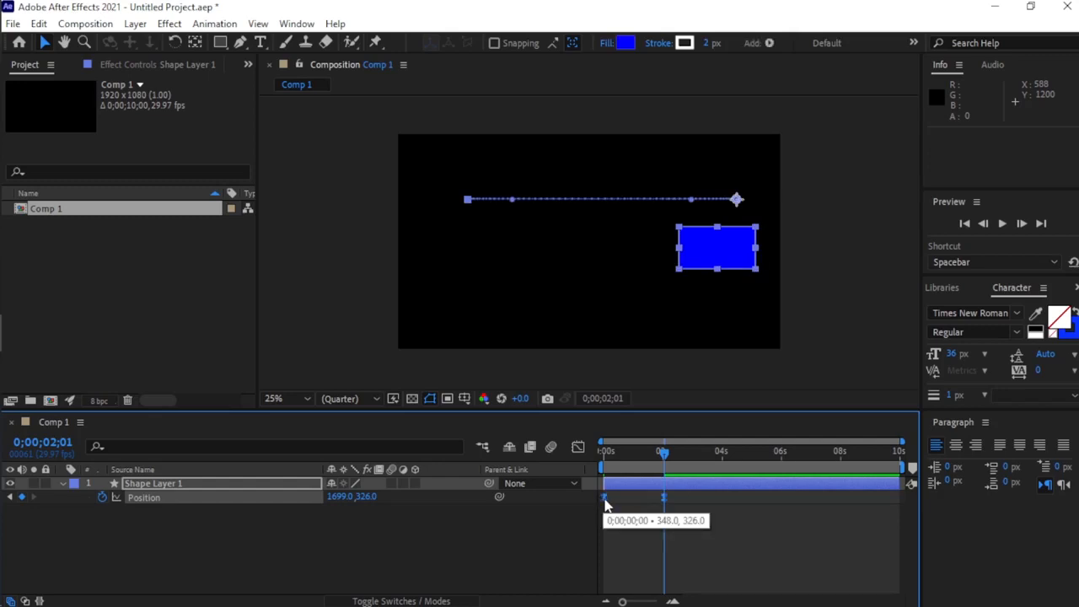
Open the Graph Editor for Position and select both keyframes on the speed curve to expose their handles.
{"action": "left_click", "coordinate": [578, 447]}
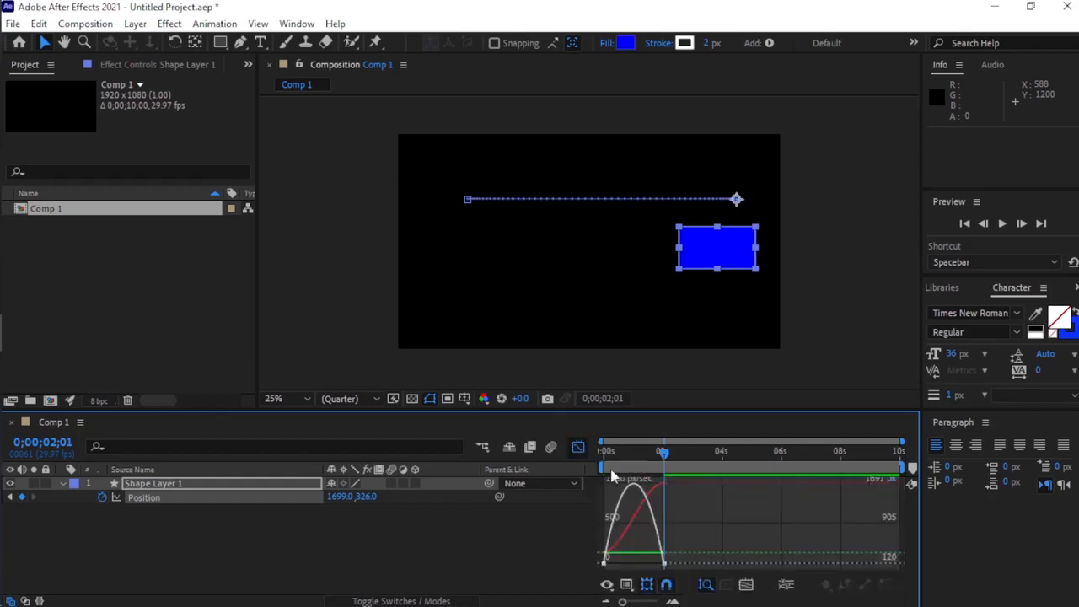
{"action": "left_click", "coordinate": [657, 564]}
{"action": "left_click_drag", "start_coordinate": [643, 568], "coordinate": [655, 570]}
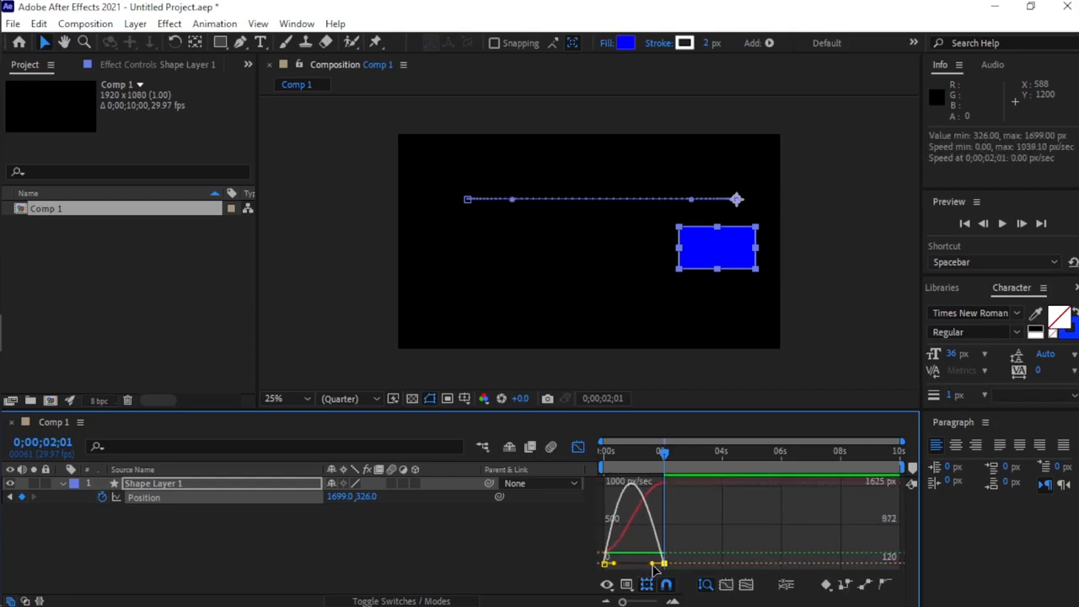
Keep Edit Speed Graph as the graph type and toggle Show Reference Graph off and back on.
{"action": "left_click", "coordinate": [644, 597]}
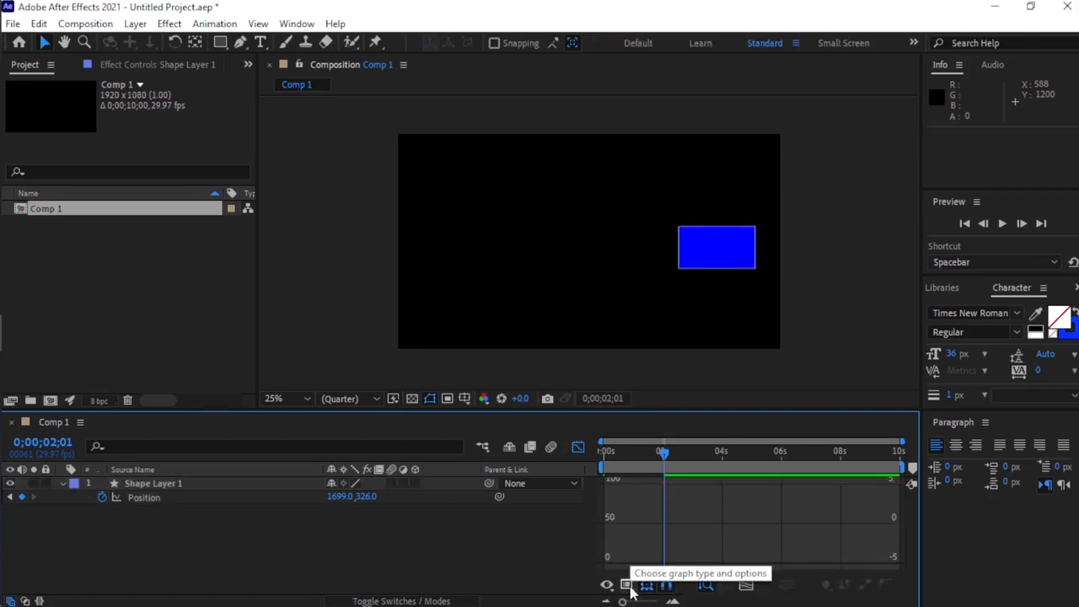
{"action": "left_click", "coordinate": [626, 585]}
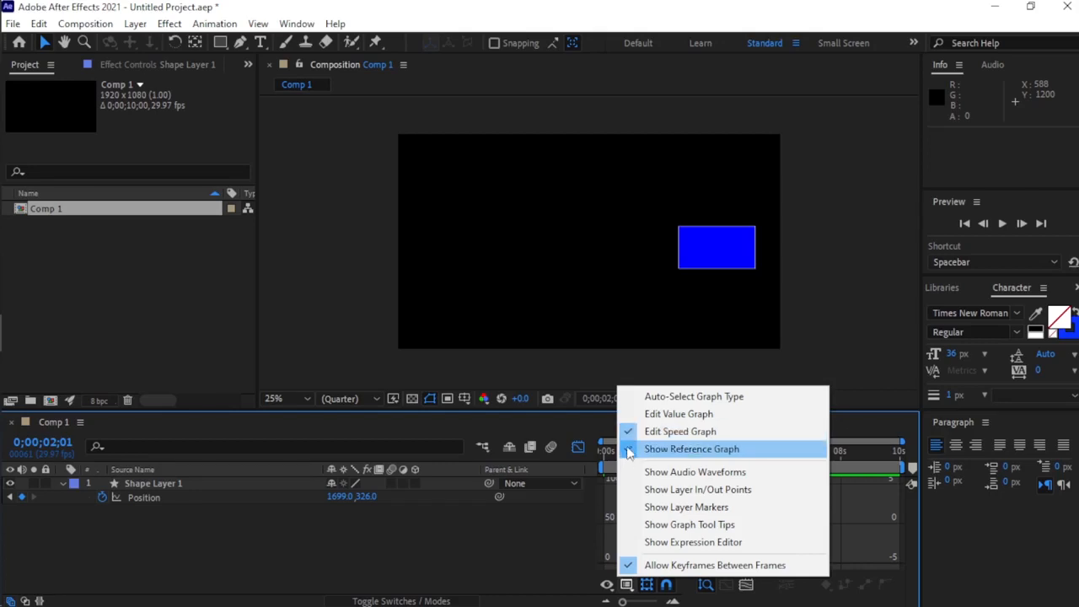
{"action": "left_click", "coordinate": [636, 431]}
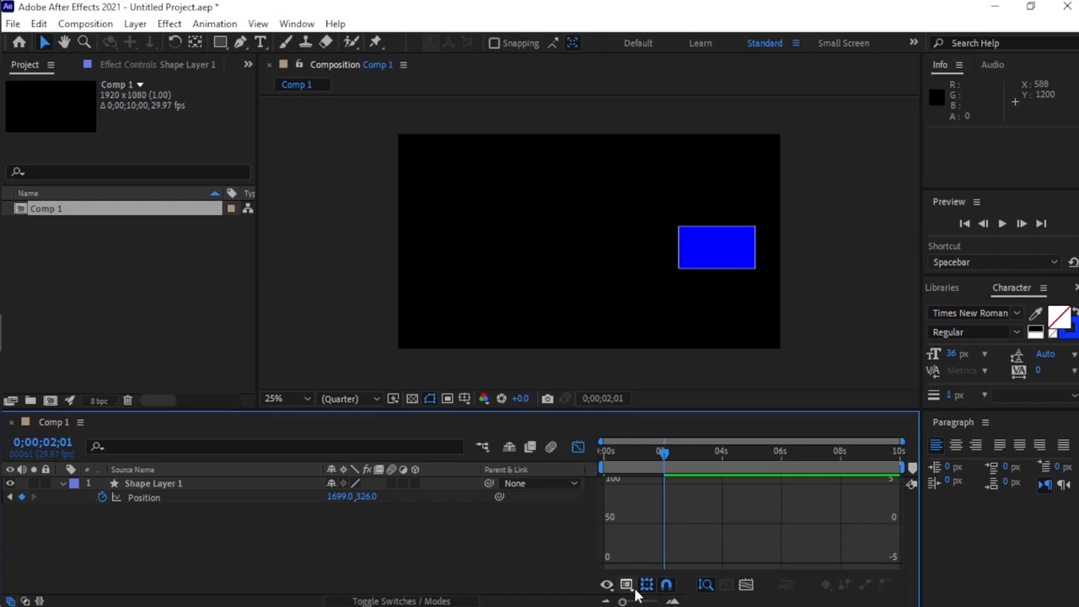
{"action": "left_click", "coordinate": [626, 584]}
{"action": "left_click", "coordinate": [637, 448]}
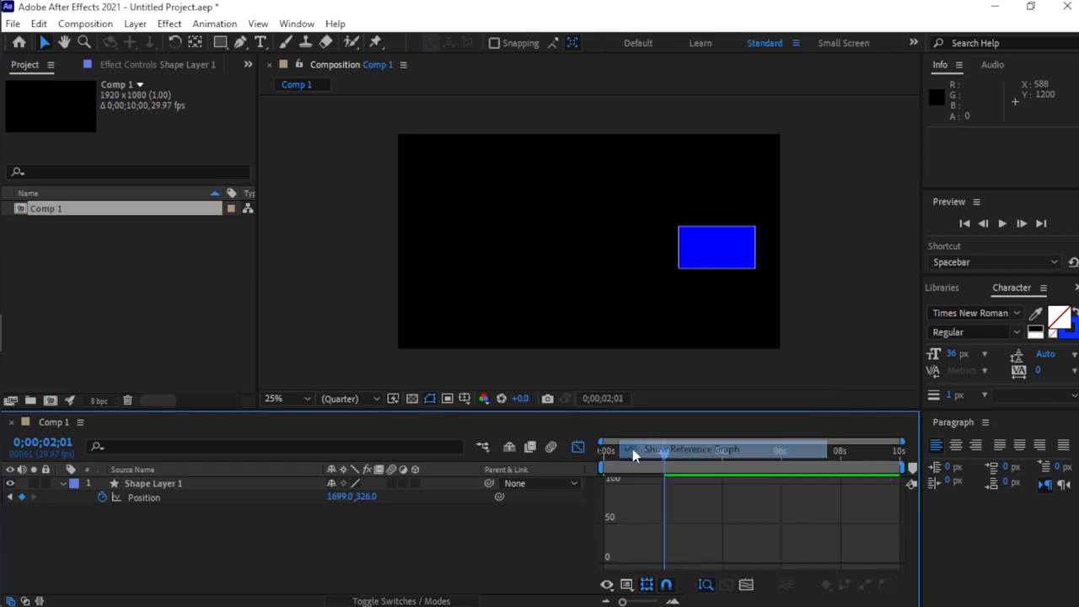
{"action": "left_click", "coordinate": [626, 584]}
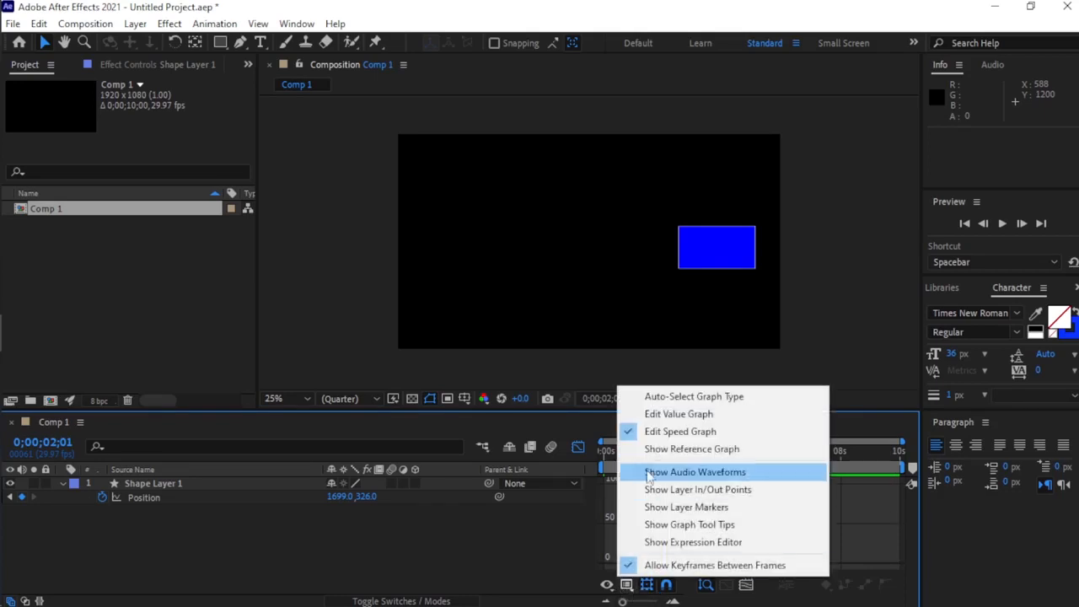
{"action": "left_click", "coordinate": [637, 450]}
{"action": "left_click", "coordinate": [627, 584]}
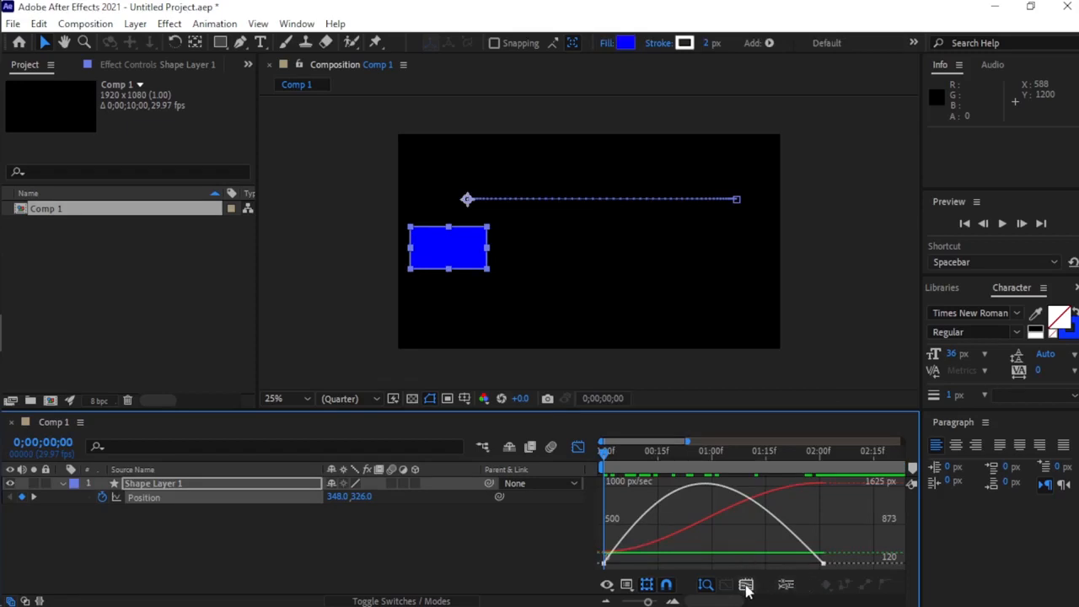
Fit the speed graph to view, shorten the start handle and lengthen the end handle for an early speed peak, and preview the motion.
{"action": "left_click", "coordinate": [746, 585]}
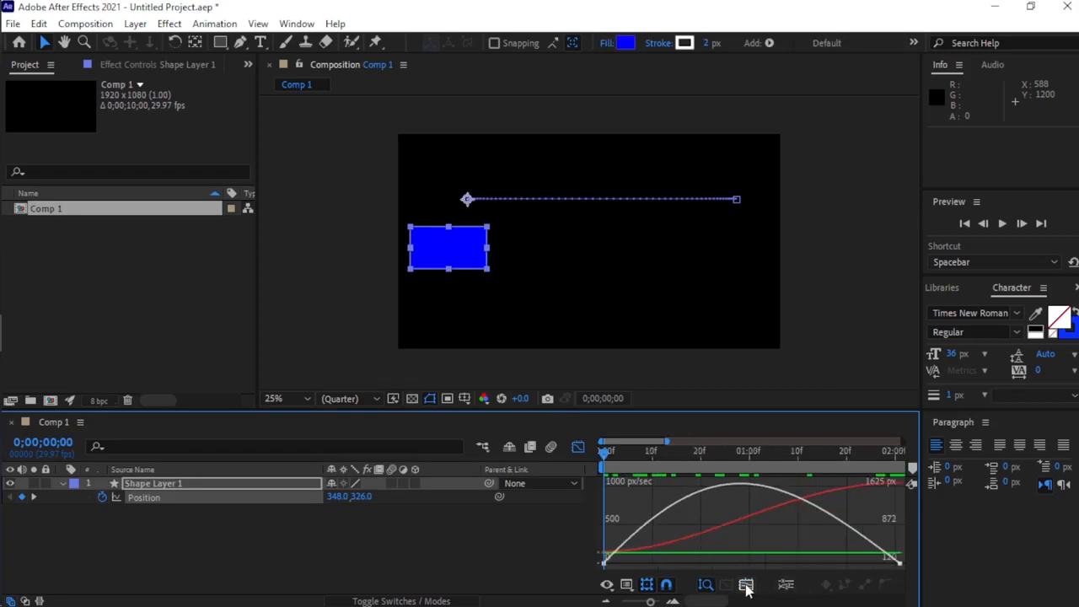
{"action": "left_click", "coordinate": [898, 567]}
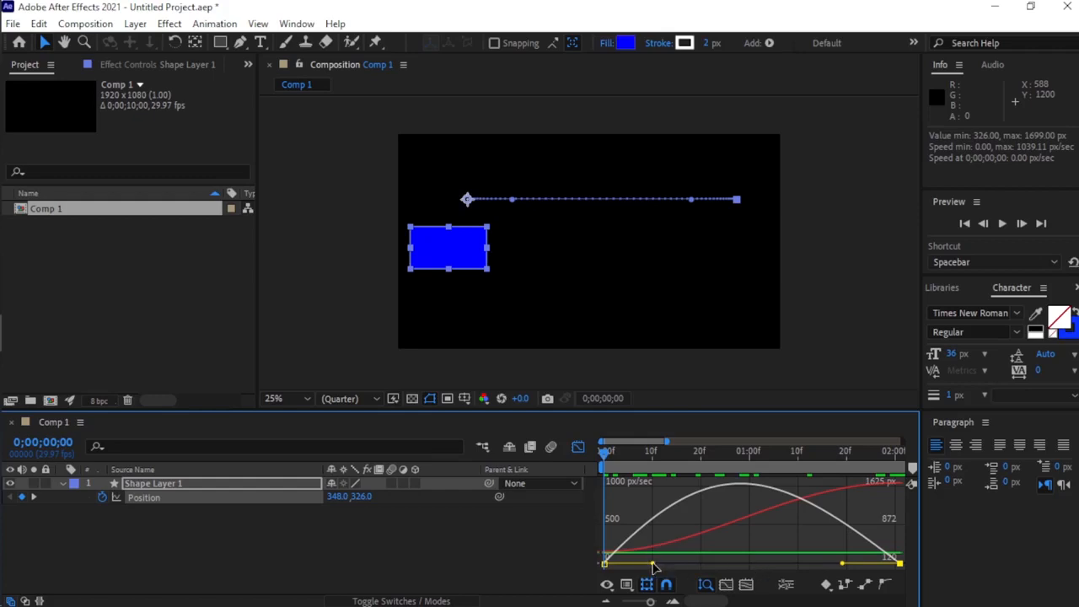
{"action": "left_click_drag", "start_coordinate": [653, 565], "coordinate": [619, 566]}
{"action": "left_click_drag", "start_coordinate": [842, 565], "coordinate": [750, 565]}
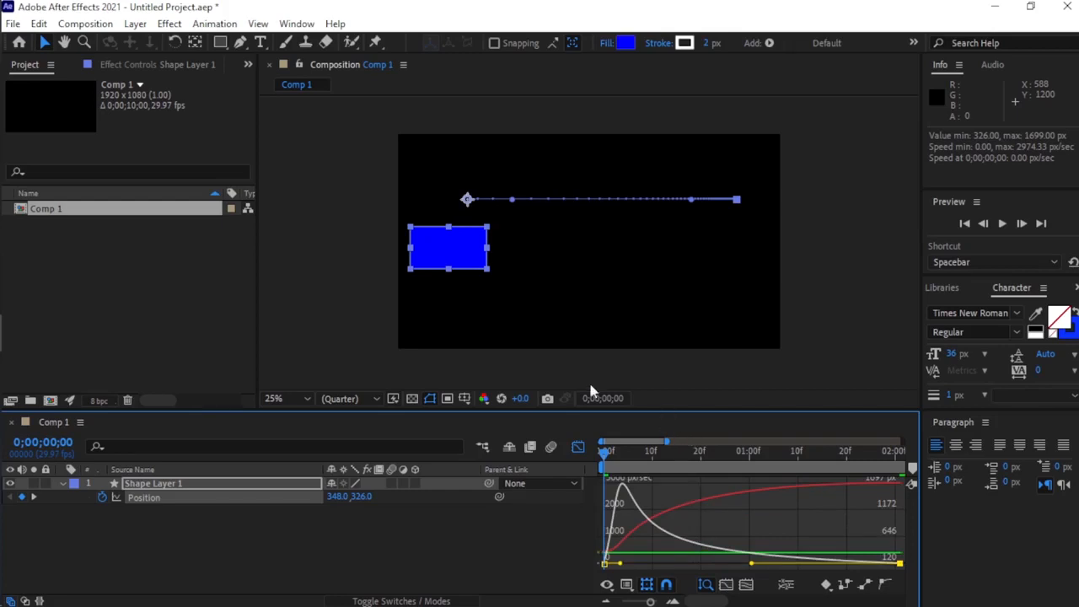
{"action": "key", "text": "space"}
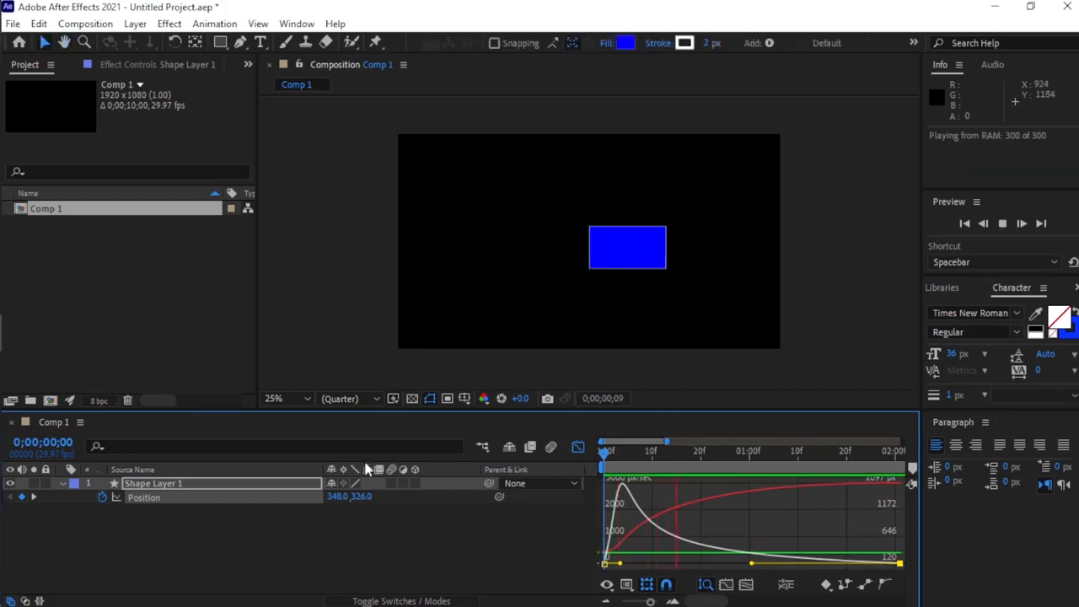
{"action": "key", "text": "space"}
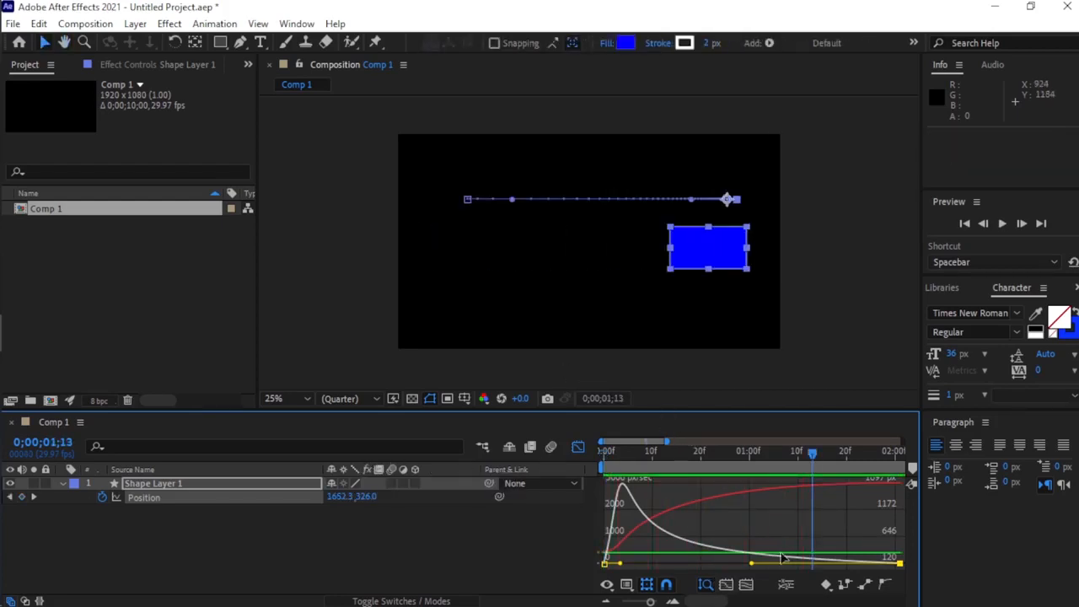
Shorten the end handle and lengthen the start handle so the speed peaks near the end, and preview the motion from 0;00;00;00.
{"action": "left_click_drag", "start_coordinate": [751, 564], "coordinate": [876, 573]}
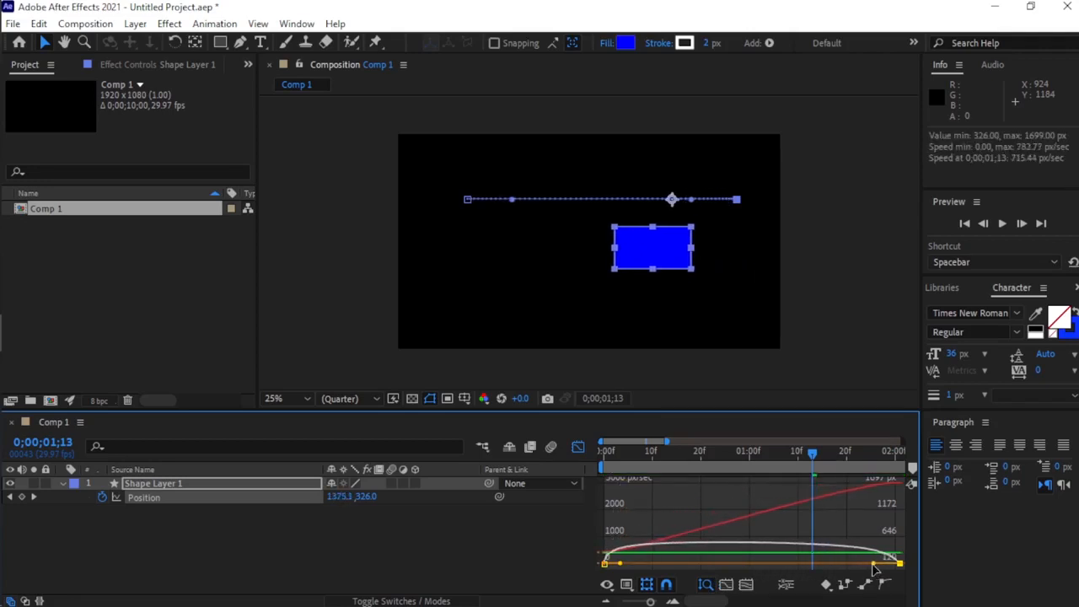
{"action": "left_click_drag", "start_coordinate": [619, 564], "coordinate": [797, 570]}
{"action": "left_click_drag", "start_coordinate": [812, 455], "coordinate": [582, 449]}
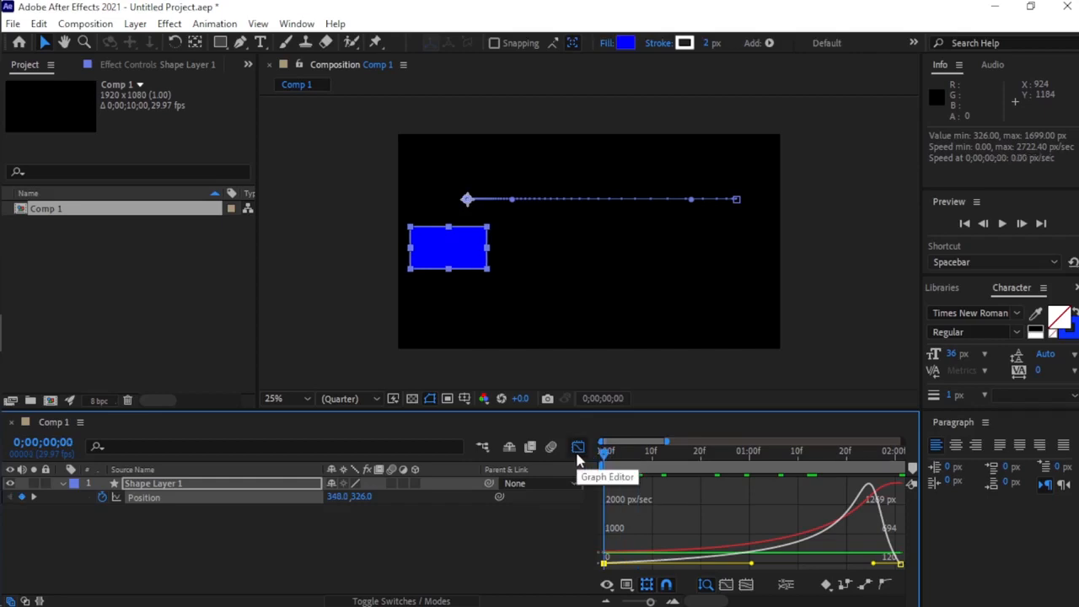
{"action": "key", "text": "space"}
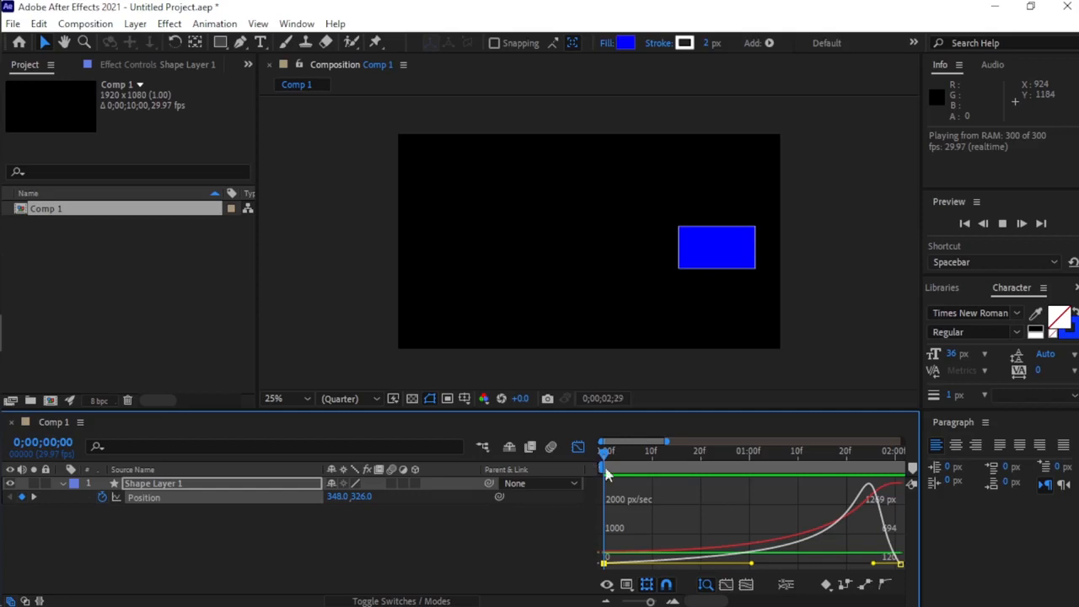
{"action": "key", "text": "space"}
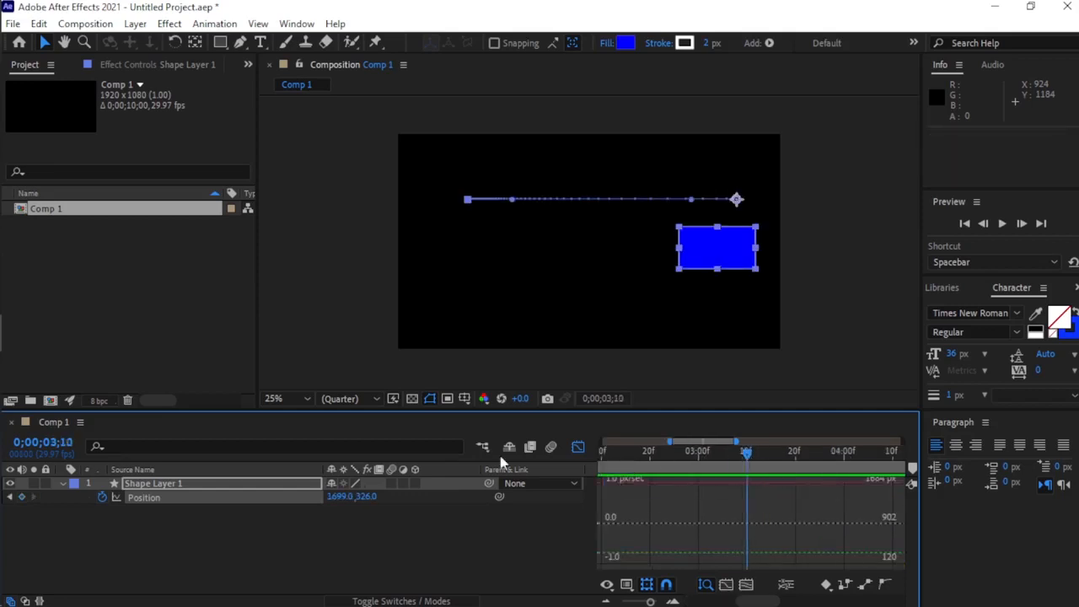
Replay the late-peaking motion from 0;00;00;00 and scrub the playhead back to 0;00;00;15.
{"action": "key", "text": "Home"}
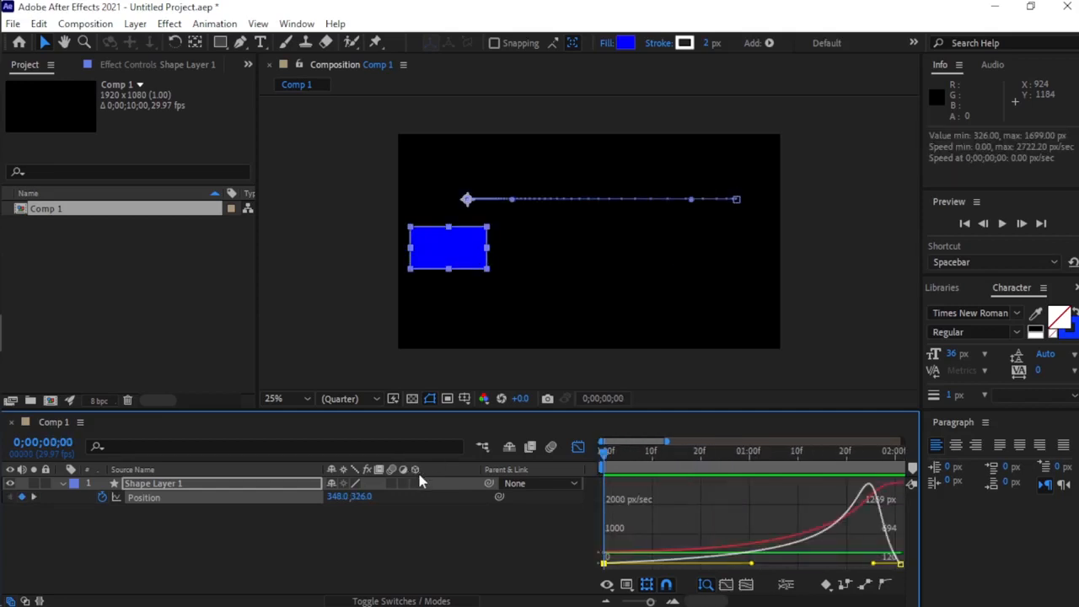
{"action": "key", "text": "space"}
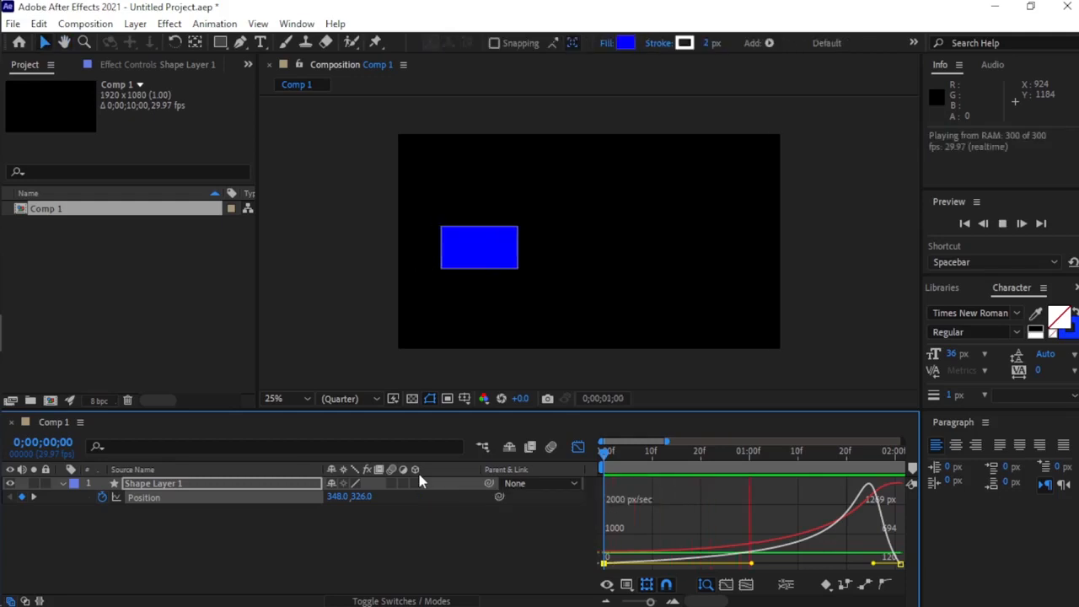
{"action": "key", "text": "space"}
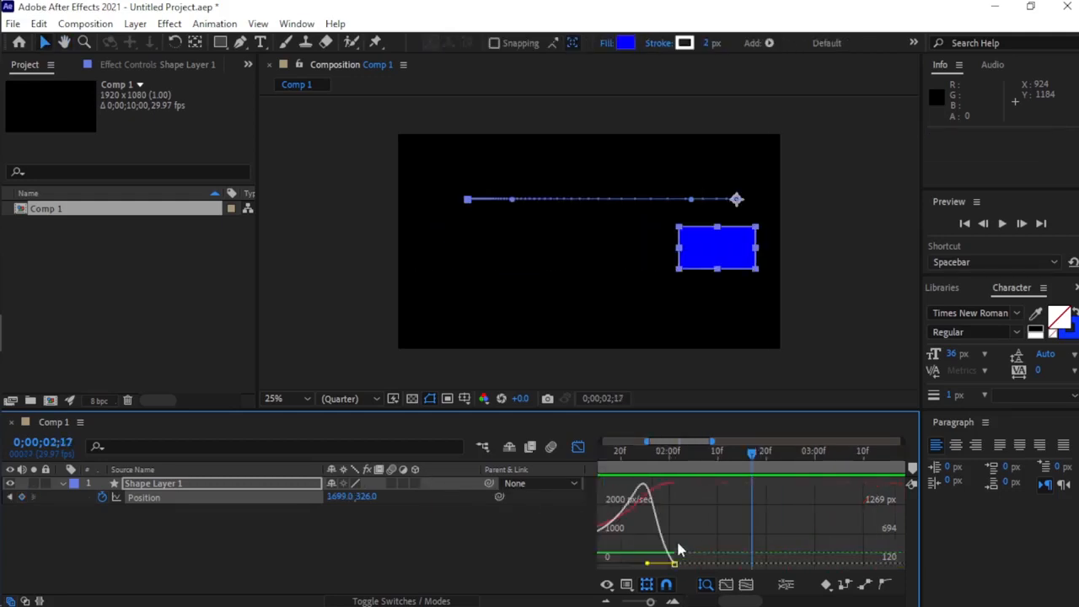
{"action": "left_click_drag", "start_coordinate": [757, 461], "coordinate": [672, 516]}
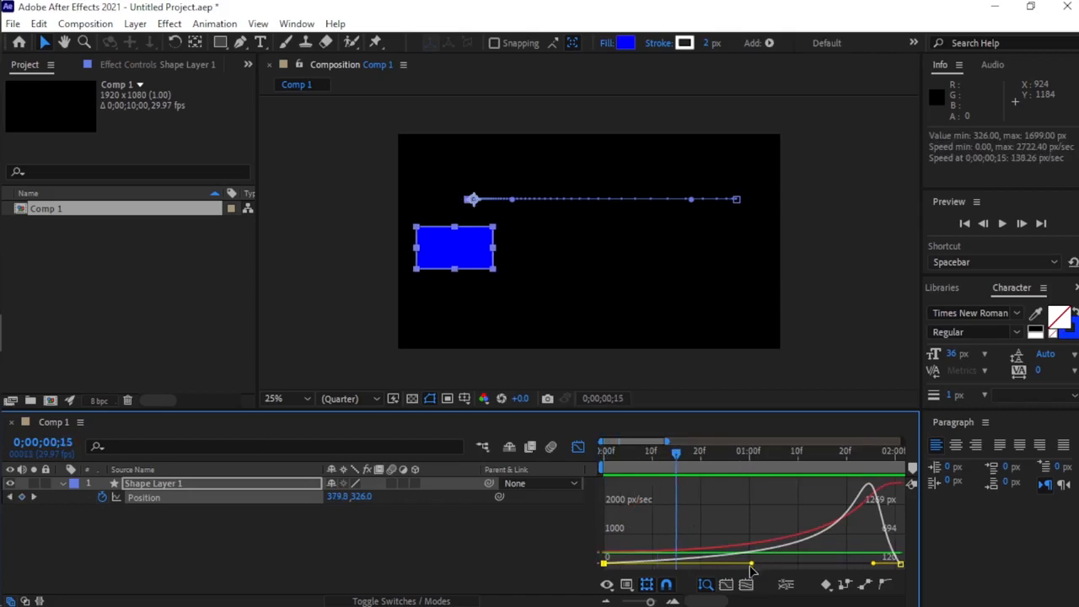
Bring the start and end speed handles together near 1 second for a sharp mid-move peak, and preview the motion from 0;00;00;00.
{"action": "left_click_drag", "start_coordinate": [752, 564], "coordinate": [702, 568]}
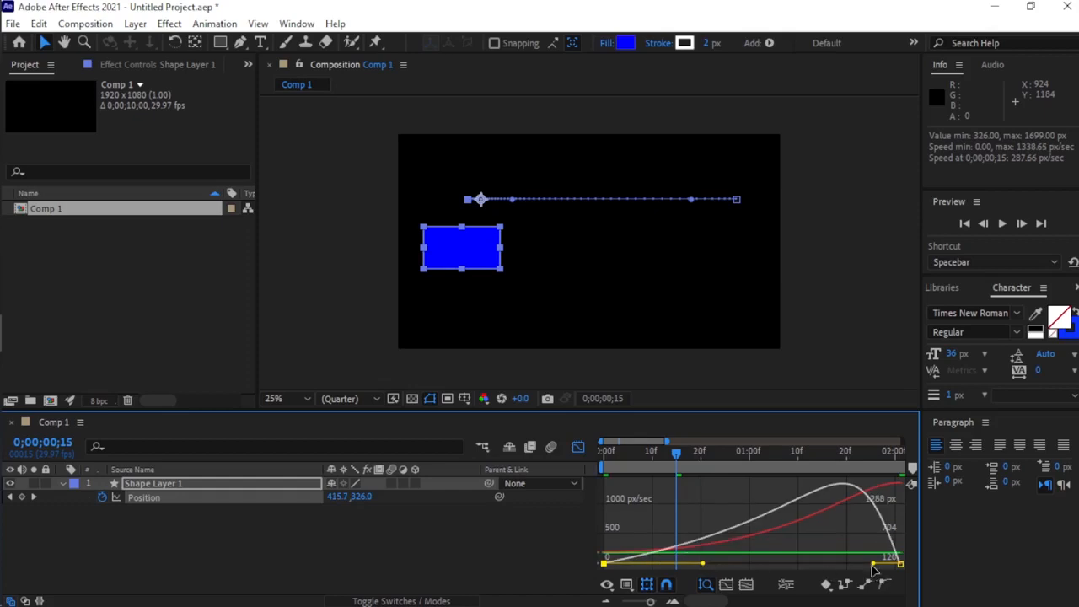
{"action": "left_click_drag", "start_coordinate": [873, 565], "coordinate": [744, 571]}
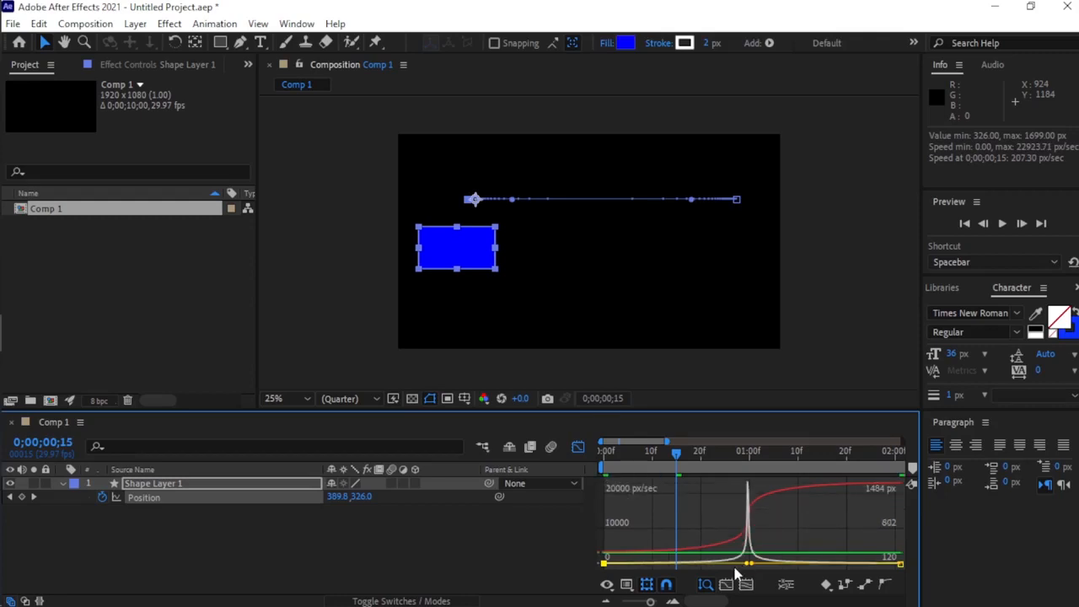
{"action": "left_click_drag", "start_coordinate": [678, 457], "coordinate": [525, 460]}
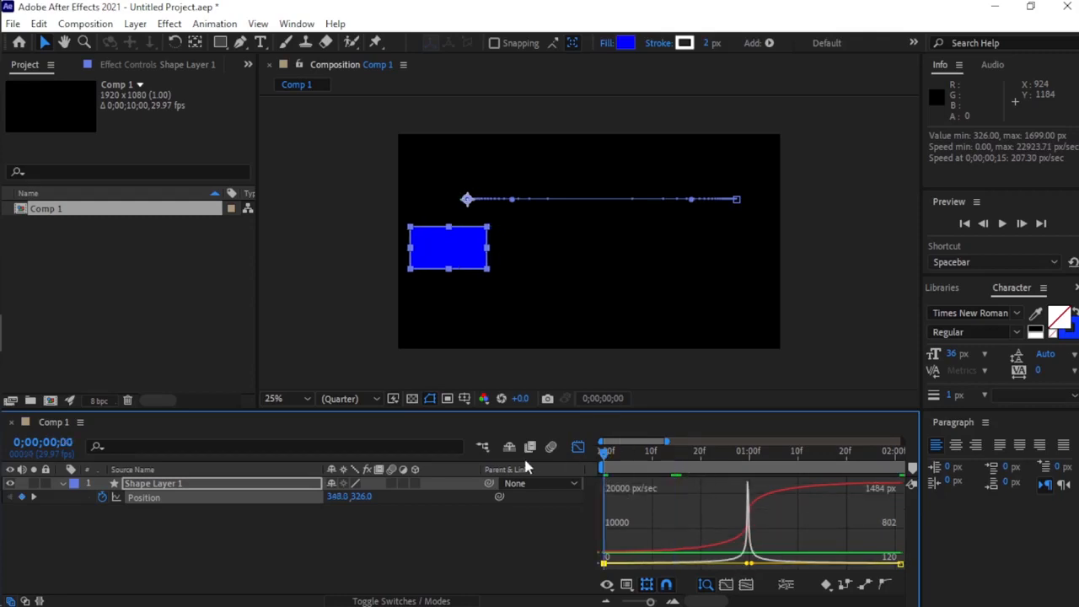
{"action": "key", "text": "space"}
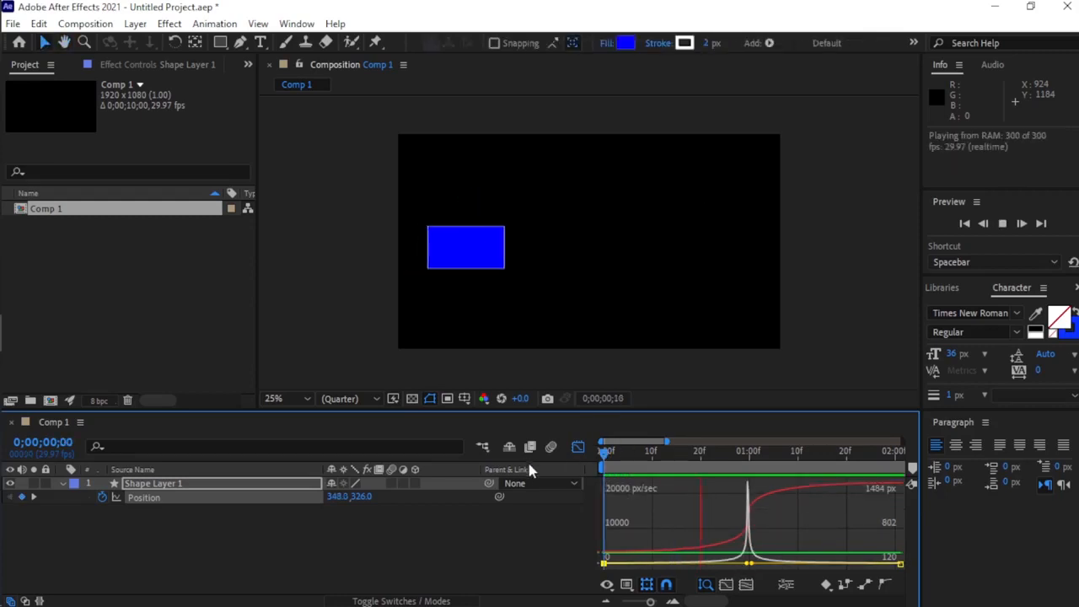
{"action": "key", "text": "space"}
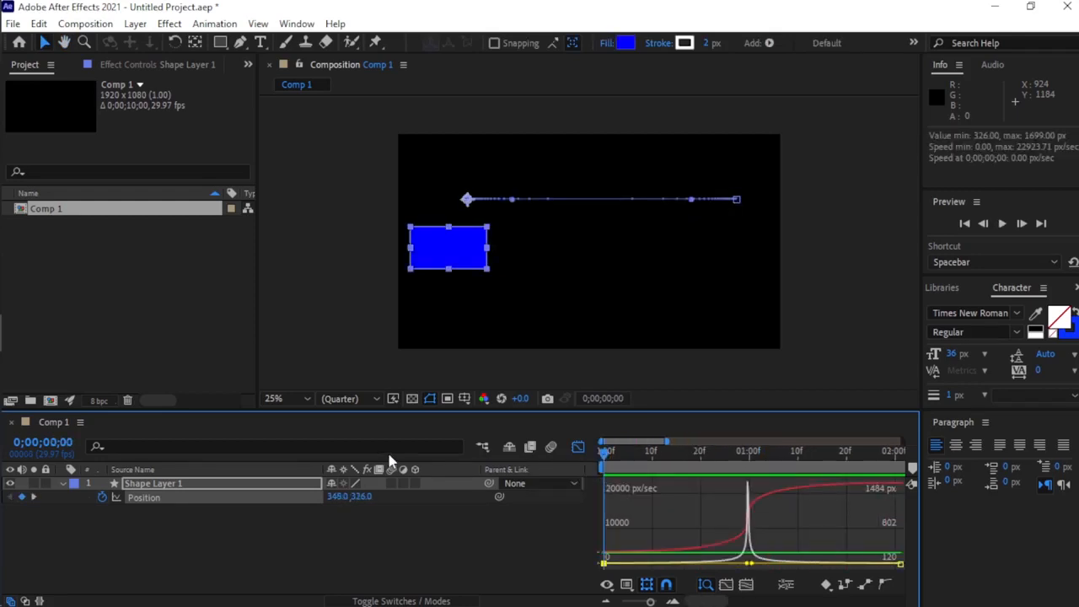
{"action": "key", "text": "space"}
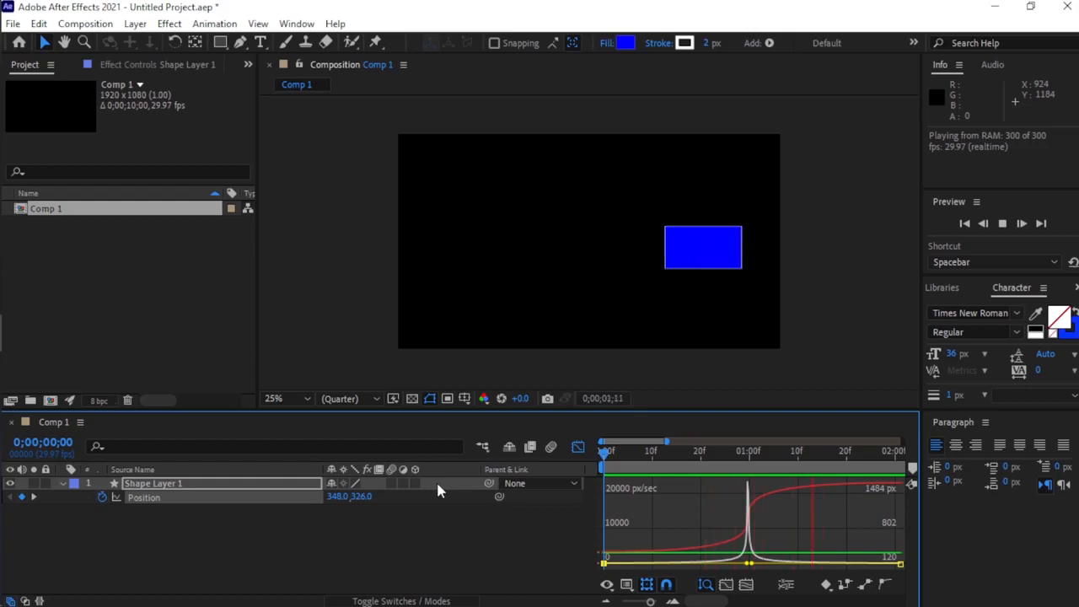
{"action": "key", "text": "space"}
{"action": "left_click_drag", "start_coordinate": [818, 461], "coordinate": [597, 501]}
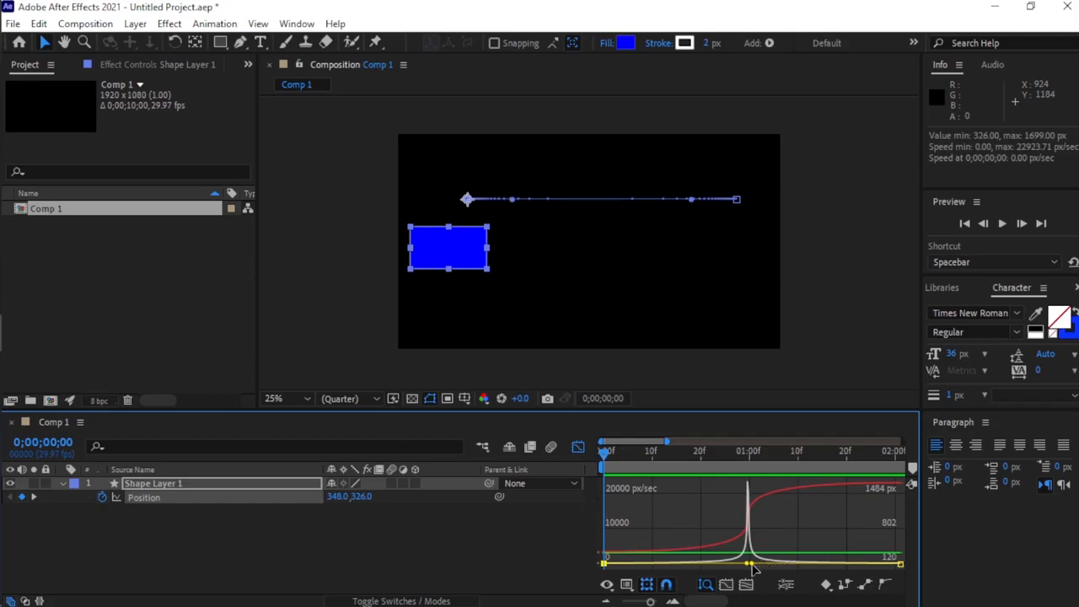
Shorten the end keyframe's handle so a softer speed peak falls between 0;00;01;10 and 0;00;01;20, and preview the motion.
{"action": "key", "text": "u"}
{"action": "mouse_move", "coordinate": [752, 564]}
{"action": "left_mouse_down"}
{"action": "mouse_move", "coordinate": [811, 571]}
{"action": "mouse_move", "coordinate": [761, 566]}
{"action": "left_mouse_up"}
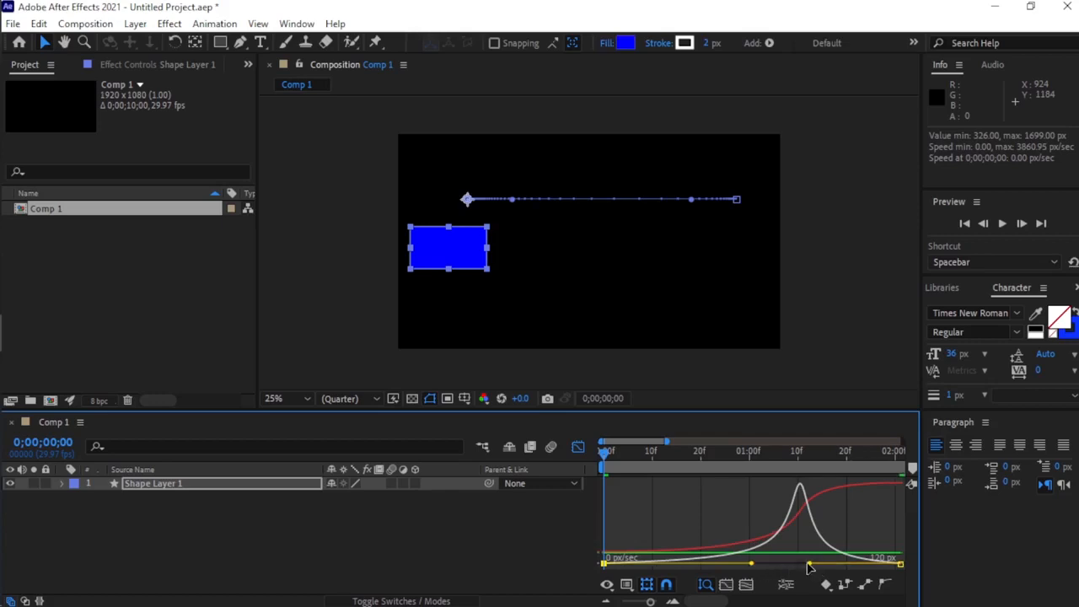
{"action": "left_click_drag", "start_coordinate": [809, 565], "coordinate": [829, 564]}
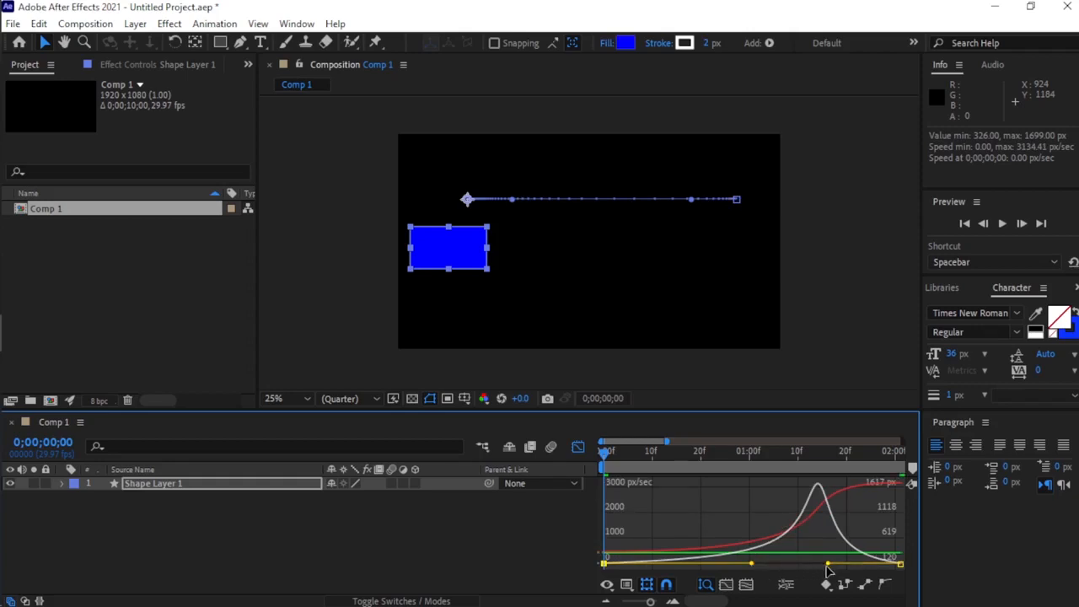
{"action": "key", "text": "space"}
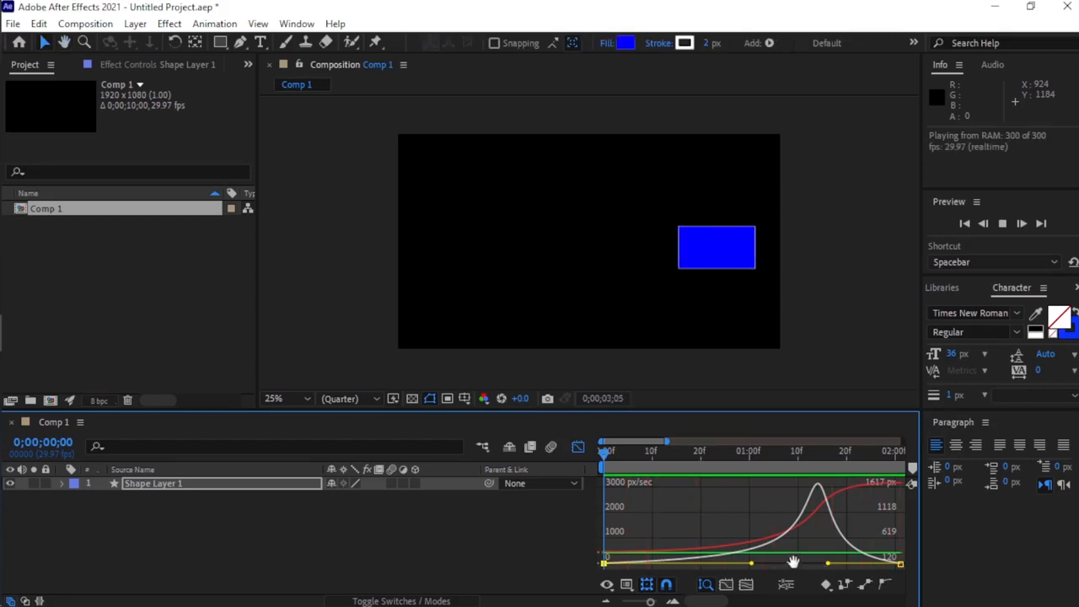
{"action": "key", "text": "space"}
{"action": "key", "text": "Home"}
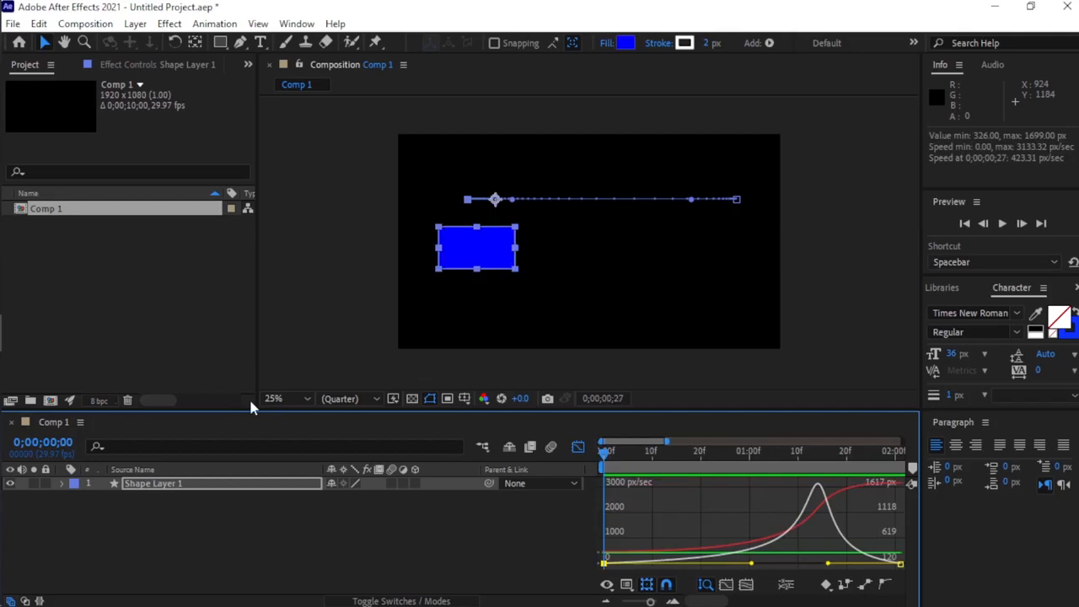
{"action": "key", "text": "space"}
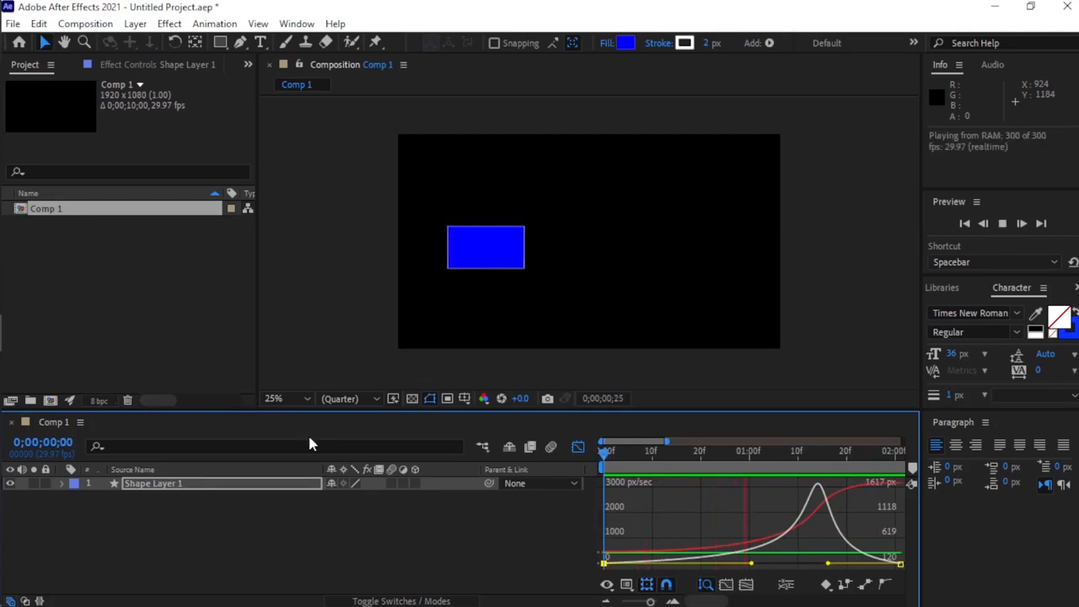
{"action": "key", "text": "space"}
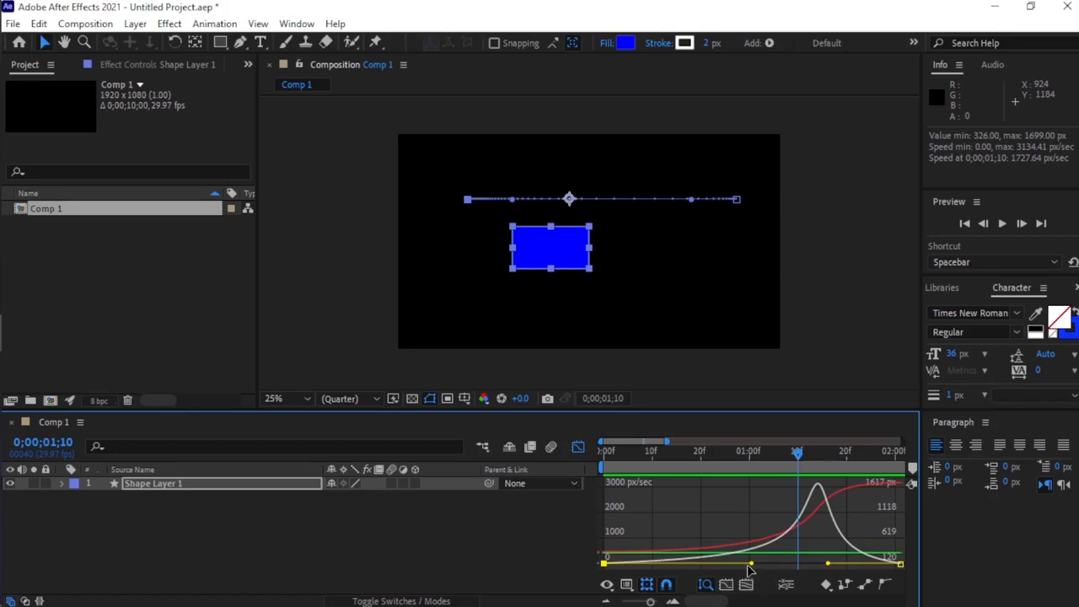
Lengthen the end handle until it meets the start handle near 1 second for an extreme speed spike, and preview the motion.
{"action": "mouse_move", "coordinate": [749, 568]}
{"action": "left_mouse_down"}
{"action": "mouse_move", "coordinate": [710, 571]}
{"action": "mouse_move", "coordinate": [749, 571]}
{"action": "left_mouse_up"}
{"action": "left_click_drag", "start_coordinate": [829, 566], "coordinate": [791, 579]}
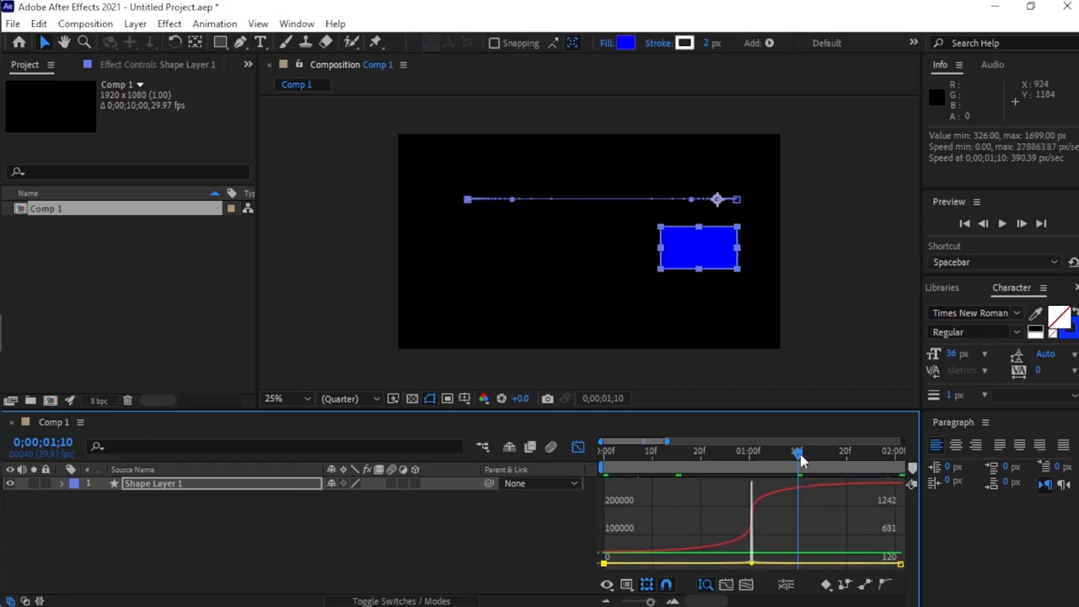
{"action": "left_click_drag", "start_coordinate": [795, 459], "coordinate": [552, 452]}
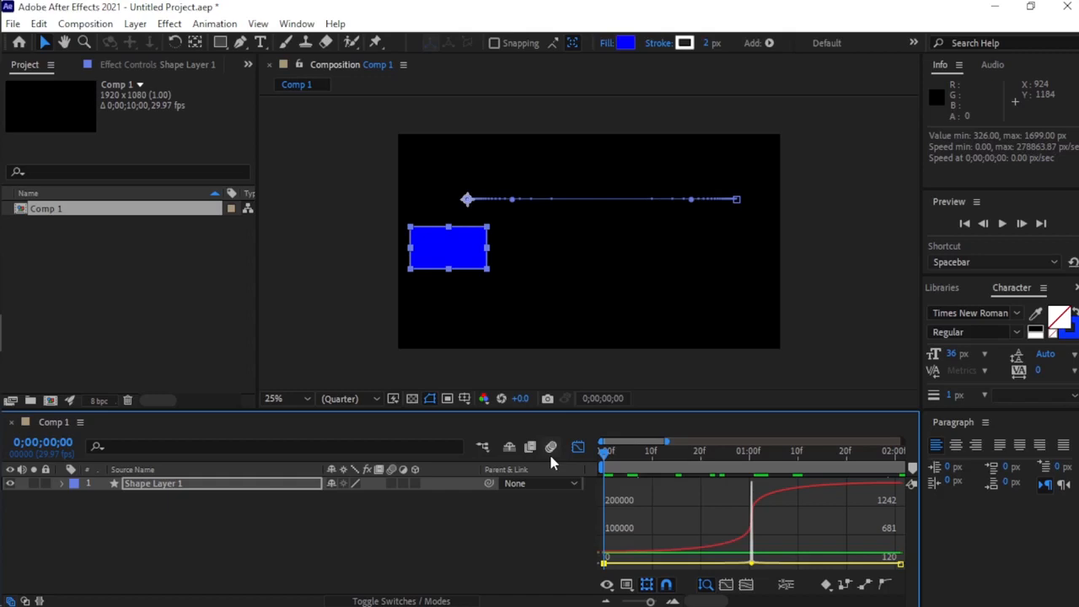
{"action": "key", "text": "space"}
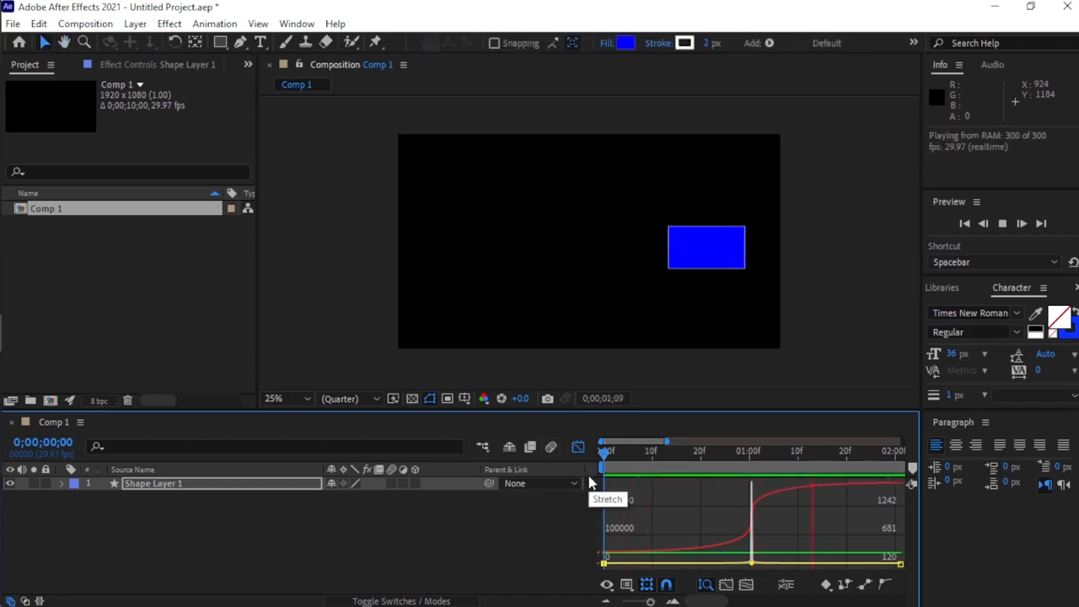
{"action": "key", "text": "space"}
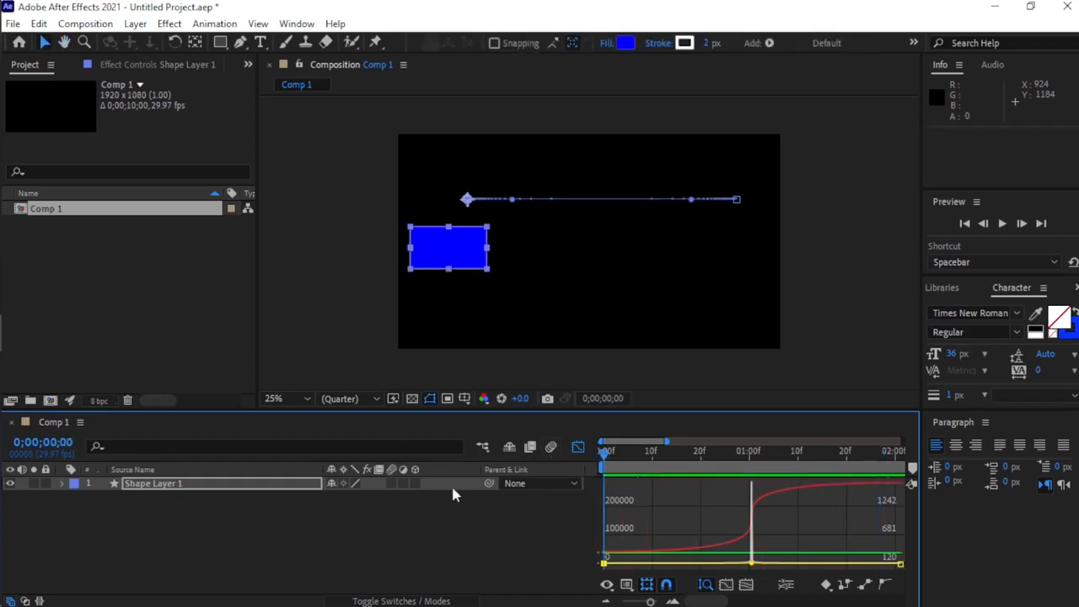
Replay the spiked motion from 0;00;00;00 and scrub the playhead toward the speed peak near 1 second.
{"action": "key", "text": "space"}
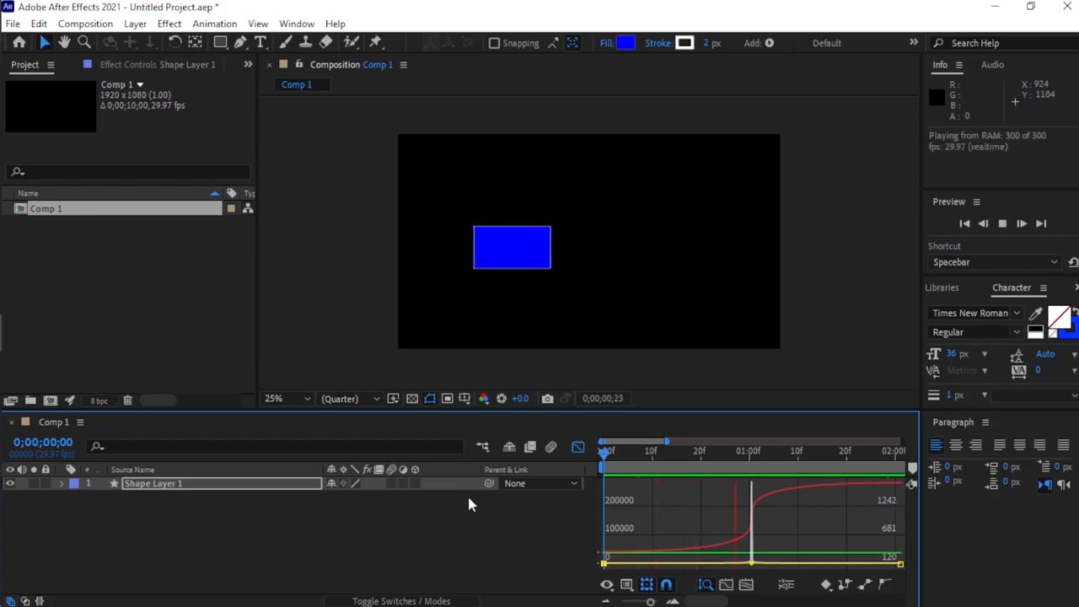
{"action": "key", "text": "space"}
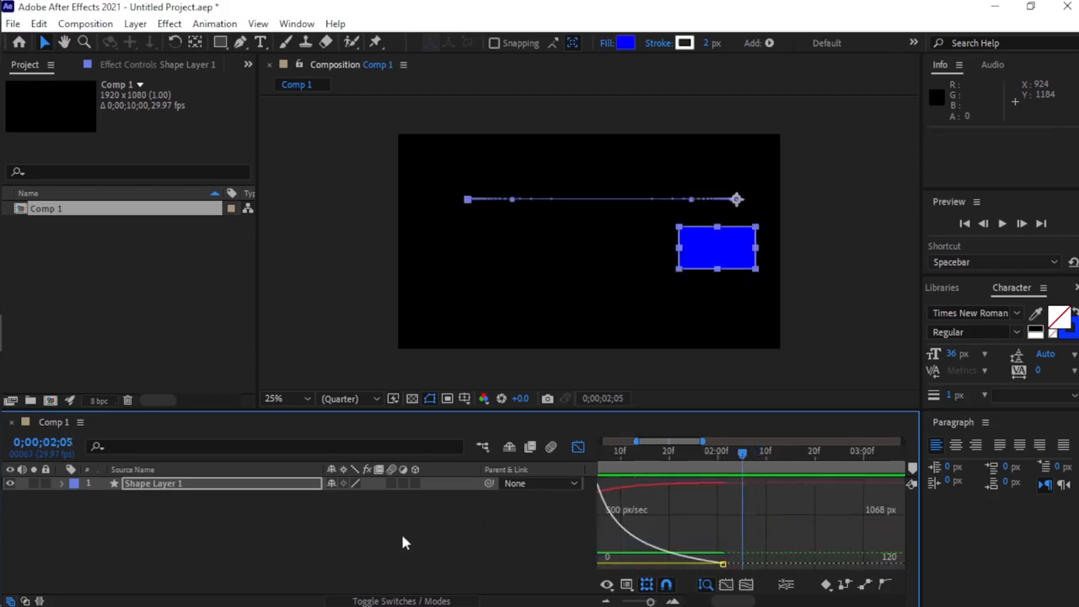
{"action": "key", "text": "Home"}
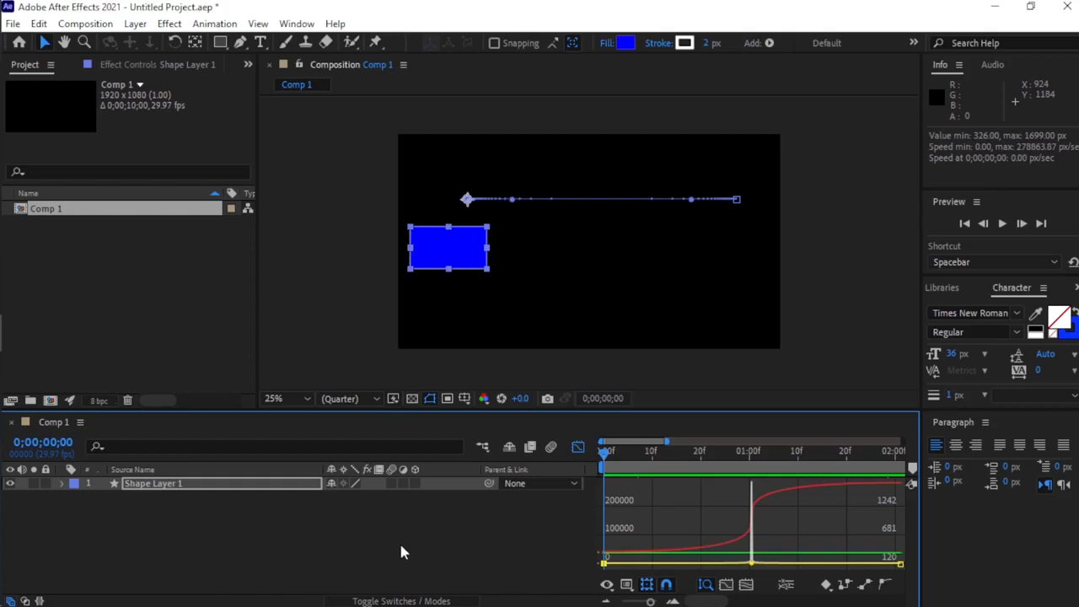
{"action": "key", "text": "space"}
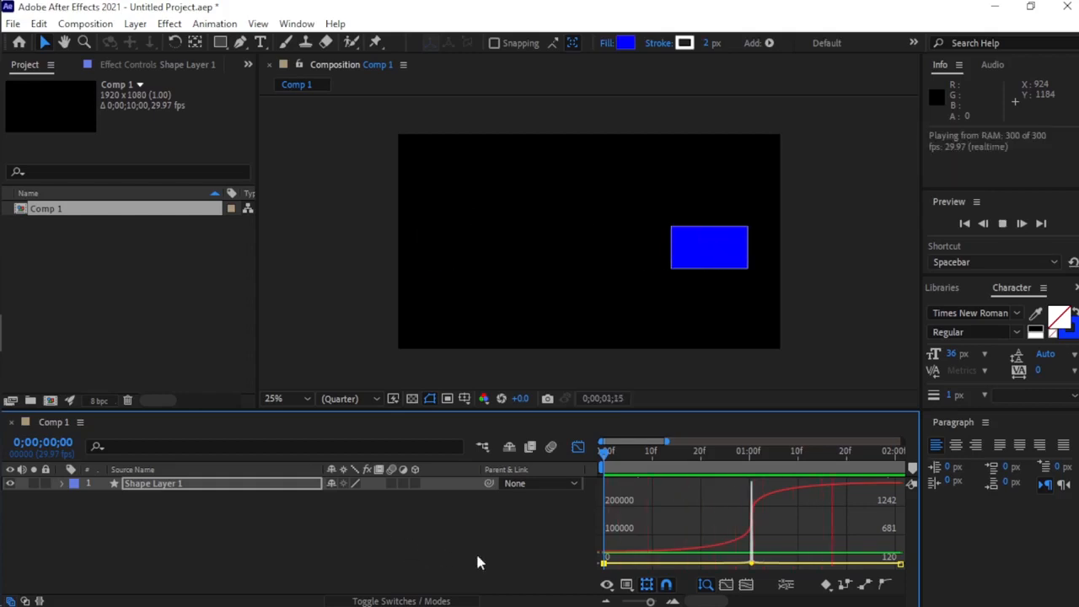
{"action": "key", "text": "space"}
{"action": "left_click_drag", "start_coordinate": [827, 458], "coordinate": [732, 548]}
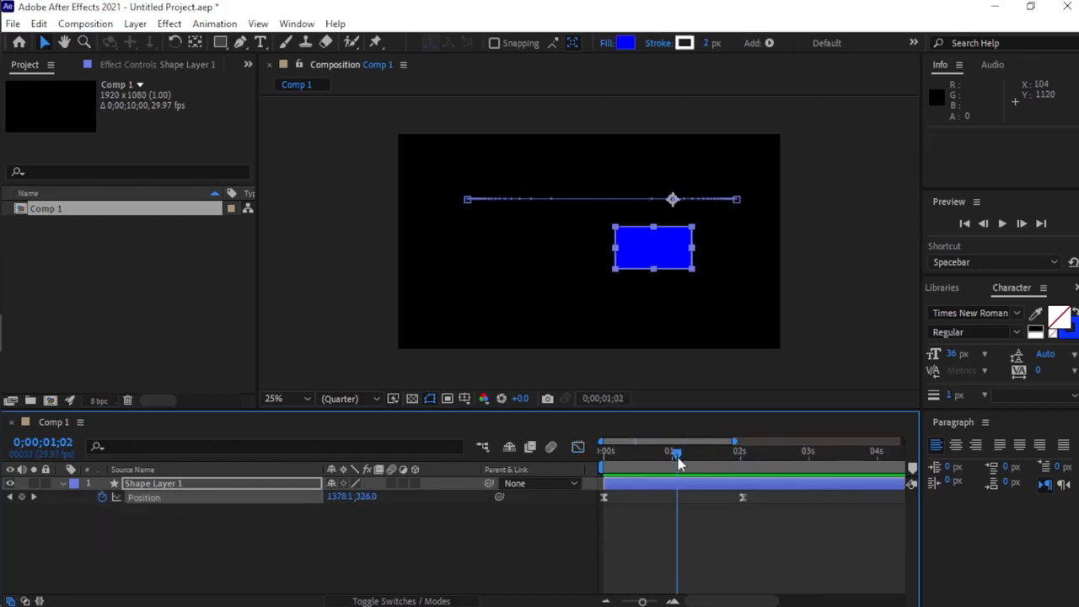
Leave the Graph Editor, enable motion blur for Shape Layer 1 and the composition, and preview the motion.
{"action": "left_click_drag", "start_coordinate": [680, 461], "coordinate": [613, 457]}
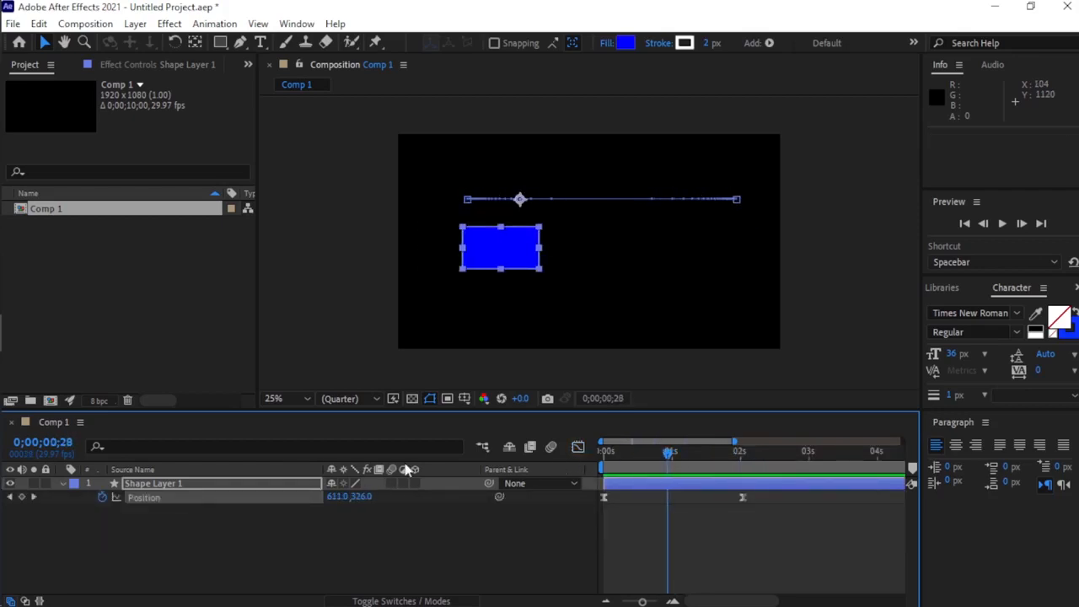
{"action": "left_click", "coordinate": [392, 483]}
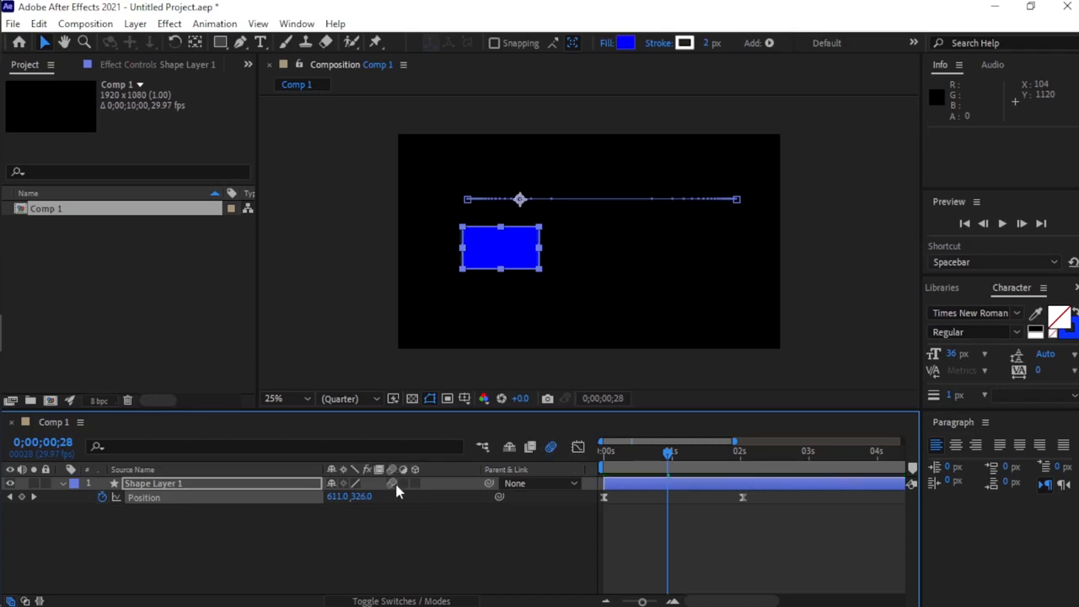
{"action": "left_click_drag", "start_coordinate": [672, 461], "coordinate": [595, 469]}
{"action": "key", "text": "space"}
Move the end Position keyframe earlier, first to 0;00;01;29 and finally to about 1 second, and preview the blurred motion.
{"action": "mouse_move", "coordinate": [742, 496]}
{"action": "left_mouse_down"}
{"action": "mouse_move", "coordinate": [762, 497]}
{"action": "mouse_move", "coordinate": [756, 507]}
{"action": "mouse_move", "coordinate": [721, 504]}
{"action": "mouse_move", "coordinate": [732, 505]}
{"action": "left_mouse_up"}
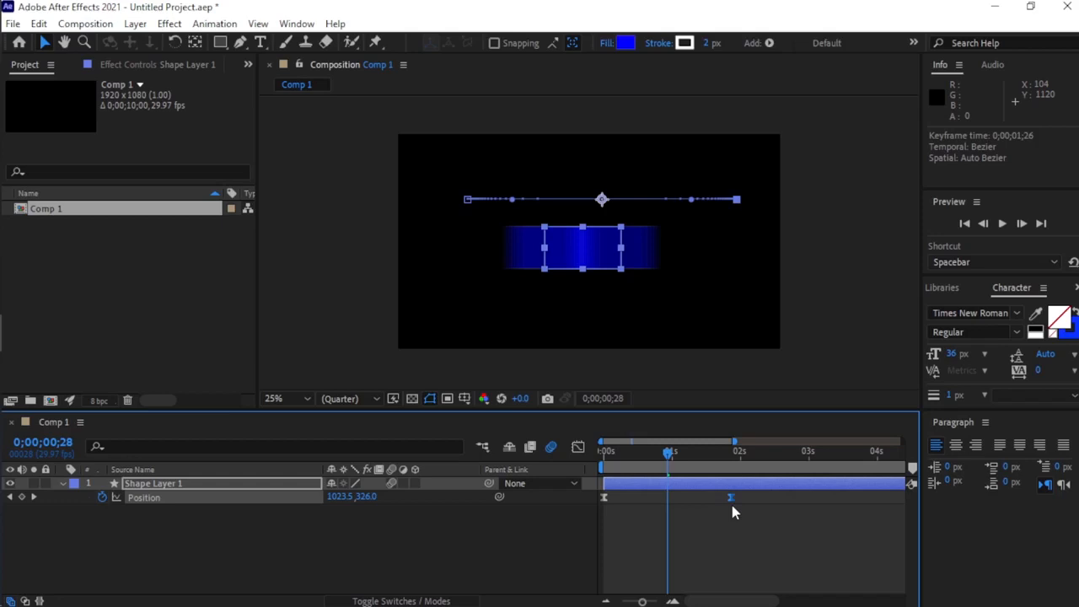
{"action": "left_click_drag", "start_coordinate": [732, 506], "coordinate": [737, 506]}
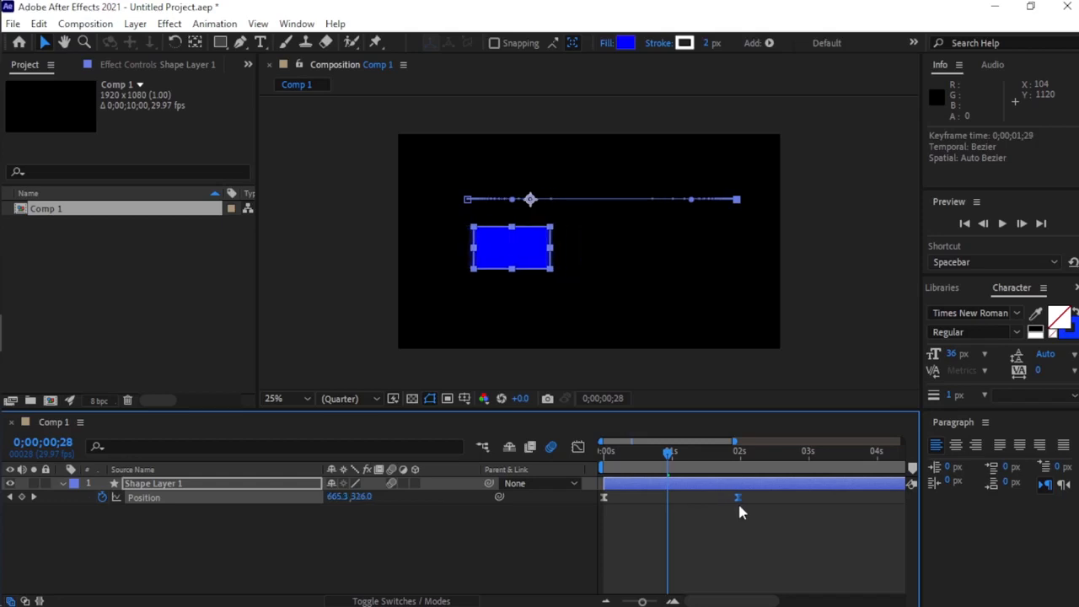
{"action": "left_click_drag", "start_coordinate": [668, 452], "coordinate": [579, 468]}
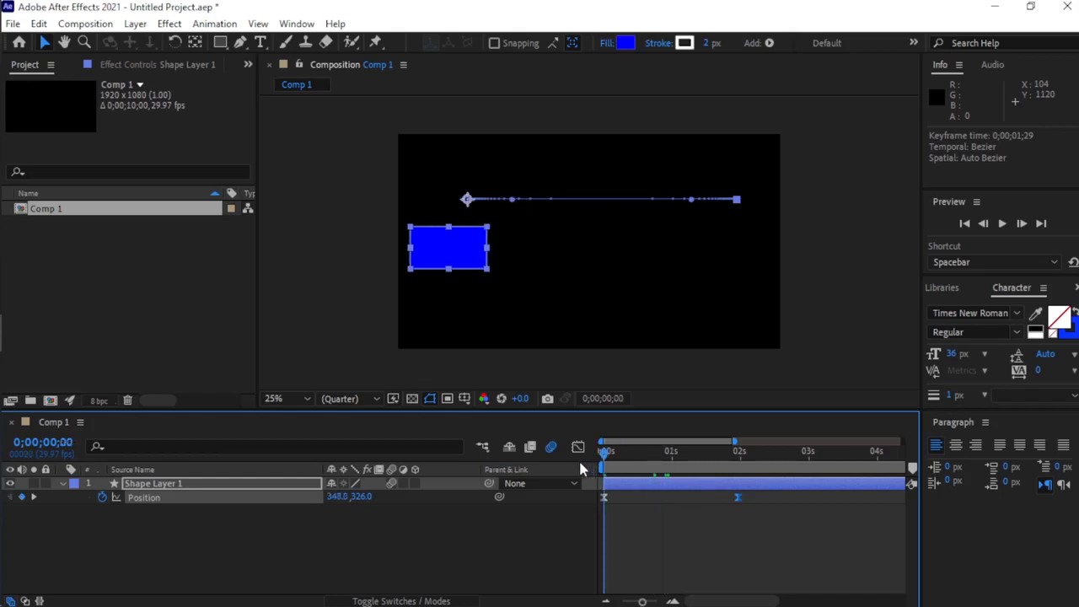
{"action": "key", "text": "space"}
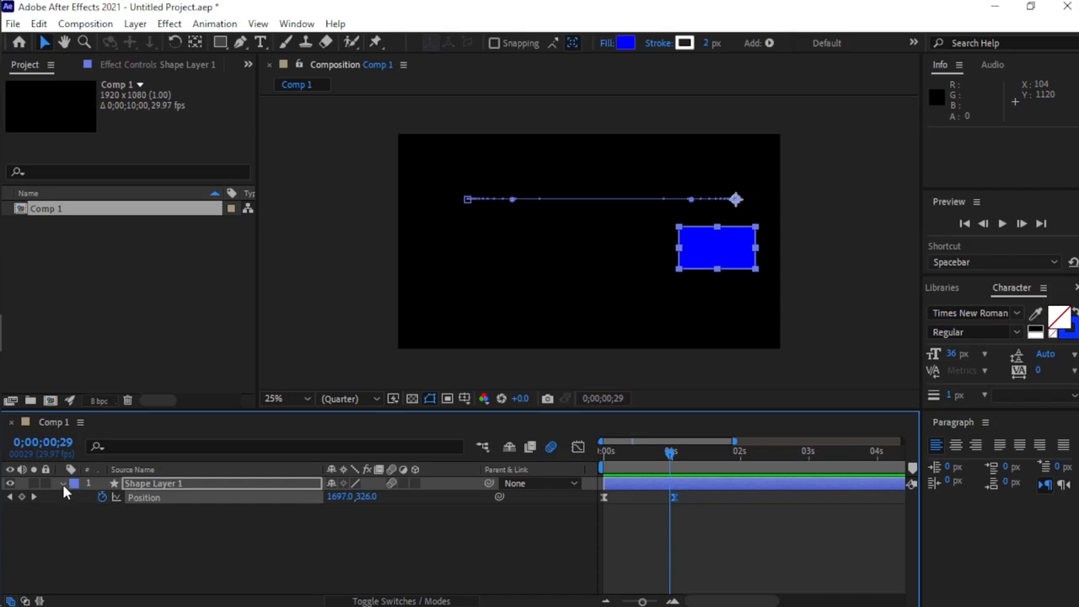
Delete both Position keyframes from Shape Layer 1.
{"action": "left_click", "coordinate": [725, 563]}
{"action": "left_click_drag", "start_coordinate": [711, 536], "coordinate": [594, 492]}
{"action": "key", "text": "Delete"}
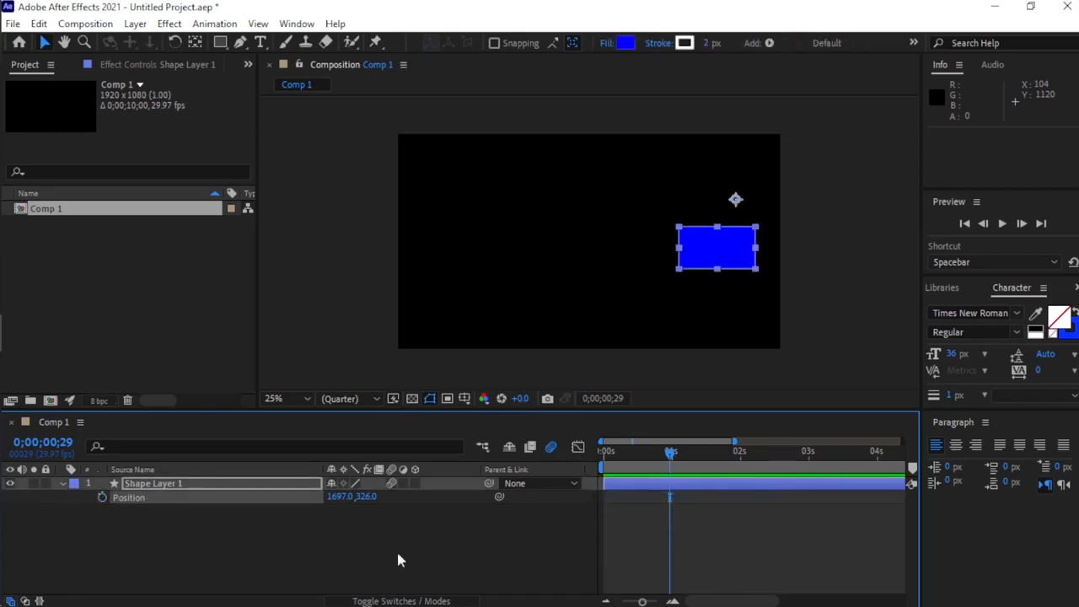
Reveal Shape Layer 1's Scale property and add Scale keyframes at 0;00;00;00 and 0;00;01;16.
{"action": "left_click", "coordinate": [160, 483]}
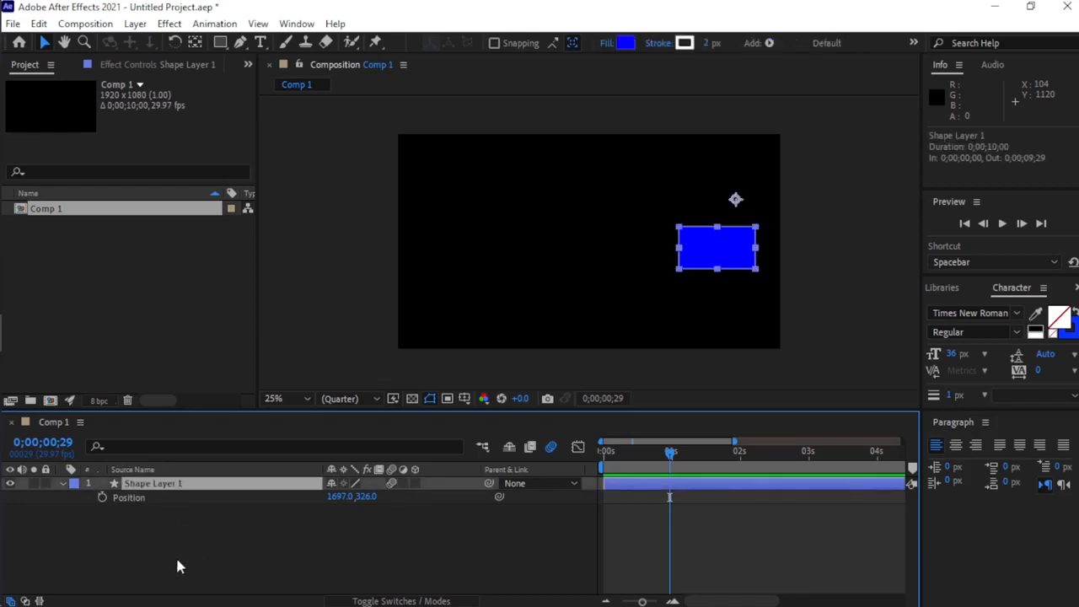
{"action": "key", "text": "s"}
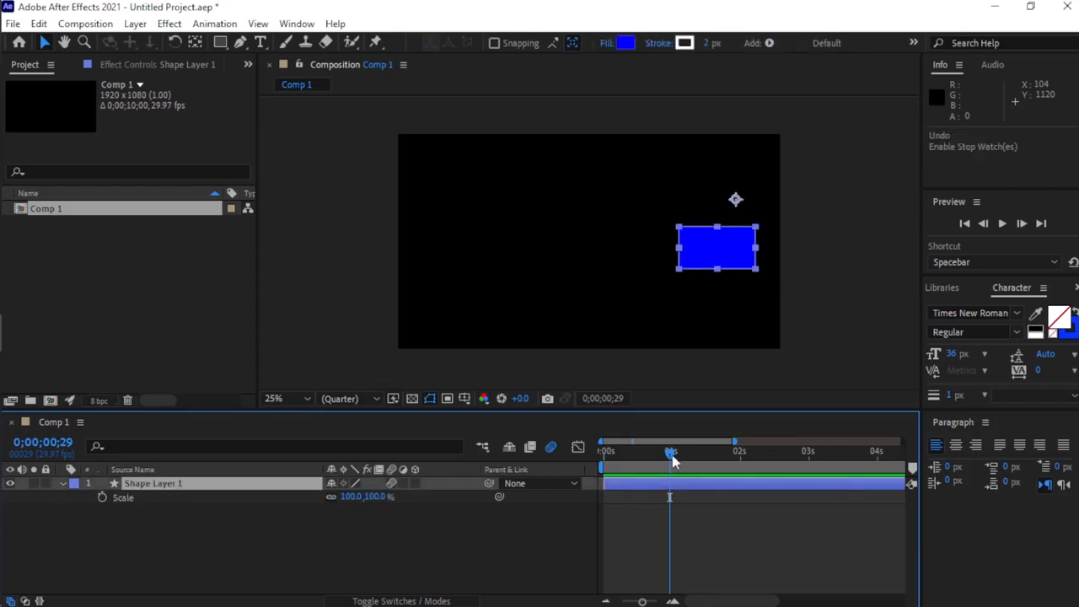
{"action": "left_click_drag", "start_coordinate": [671, 453], "coordinate": [578, 456]}
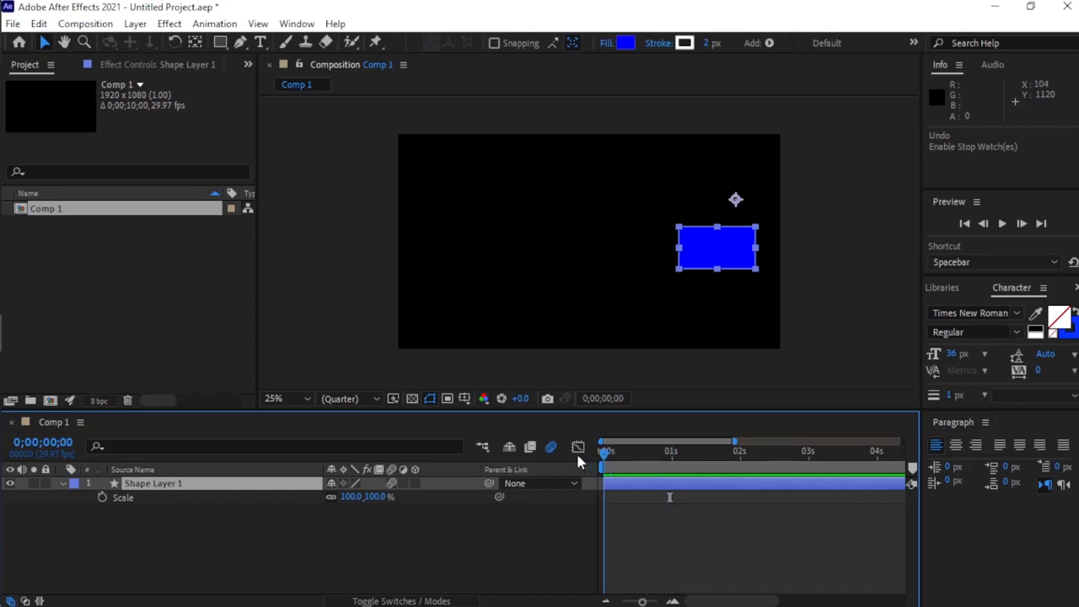
{"action": "left_click", "coordinate": [103, 497]}
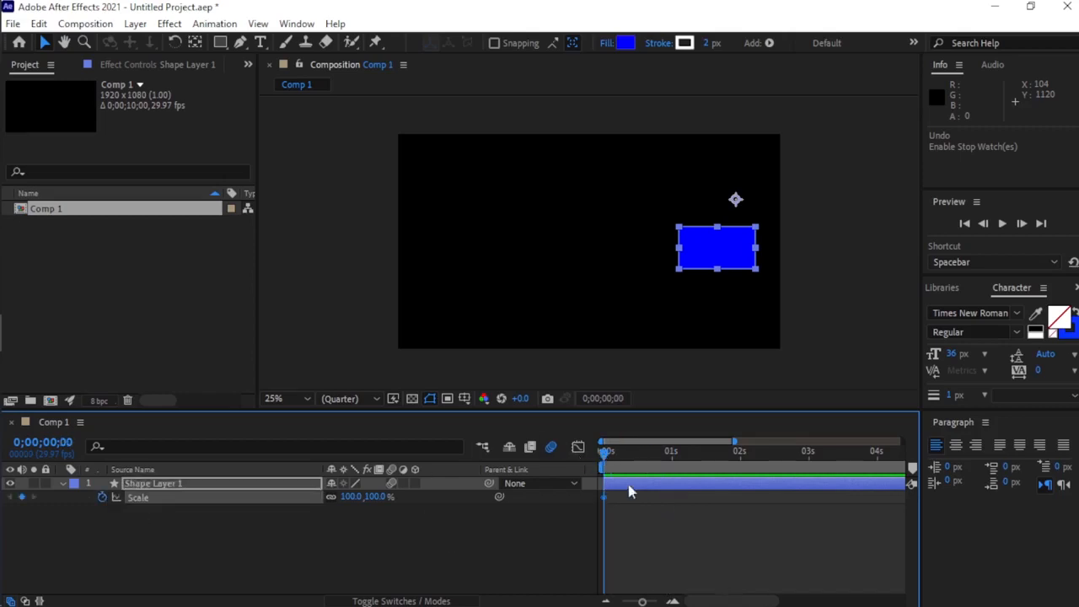
{"action": "left_click_drag", "start_coordinate": [645, 462], "coordinate": [710, 468]}
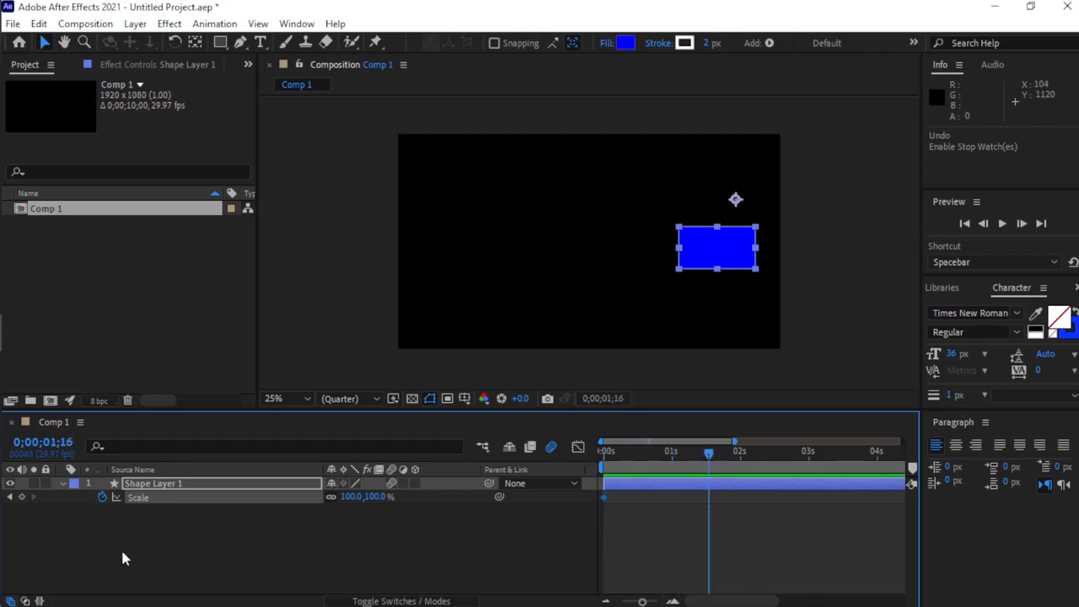
{"action": "left_click", "coordinate": [22, 496]}
Go back to the first Scale keyframe, move the rectangle near the composition's center, and set its Scale to 0%.
{"action": "left_click", "coordinate": [11, 497]}
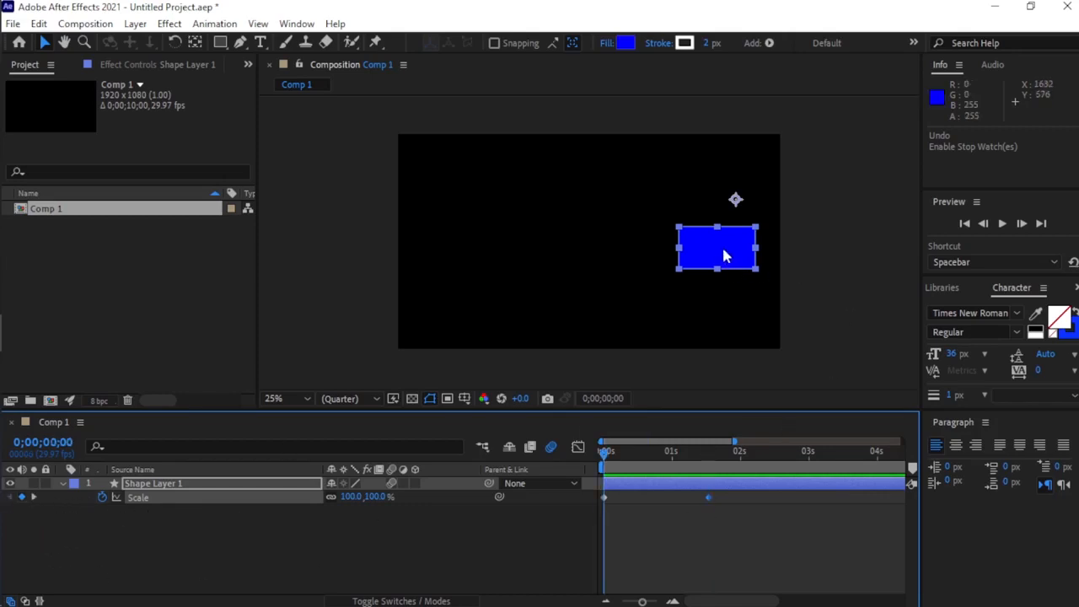
{"action": "left_click_drag", "start_coordinate": [725, 256], "coordinate": [582, 242]}
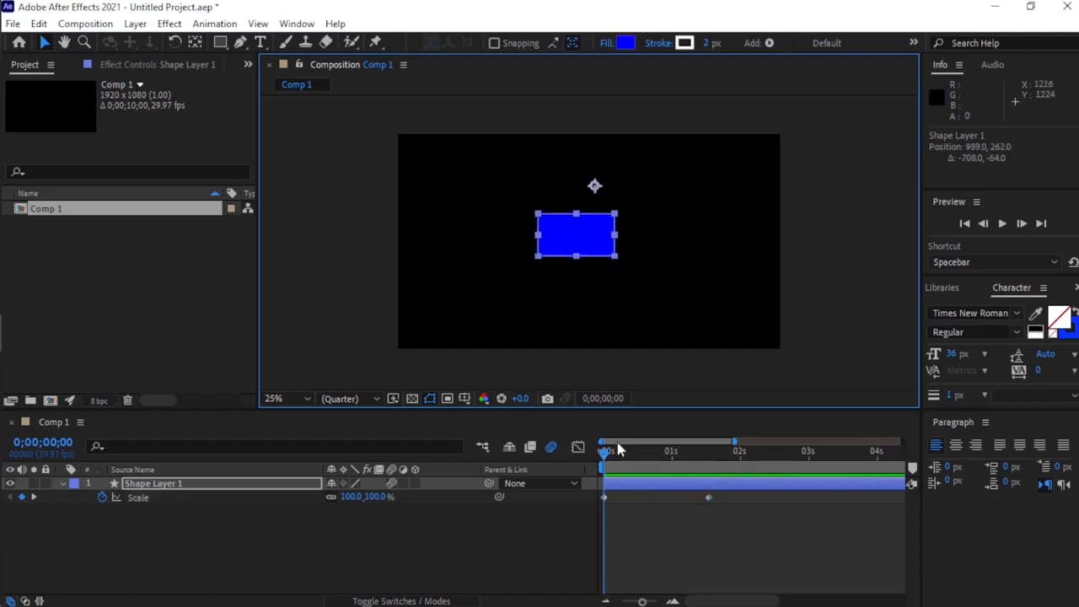
{"action": "left_click", "coordinate": [352, 496]}
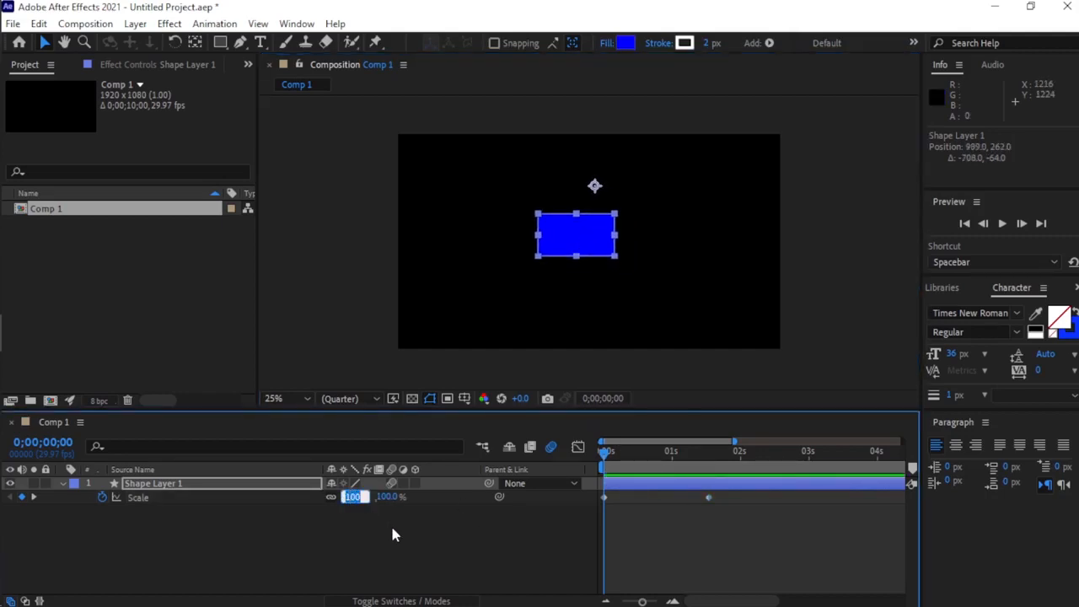
{"action": "key", "text": "BackSpace"}
{"action": "type", "text": "0"}
{"action": "key", "text": "Return"}
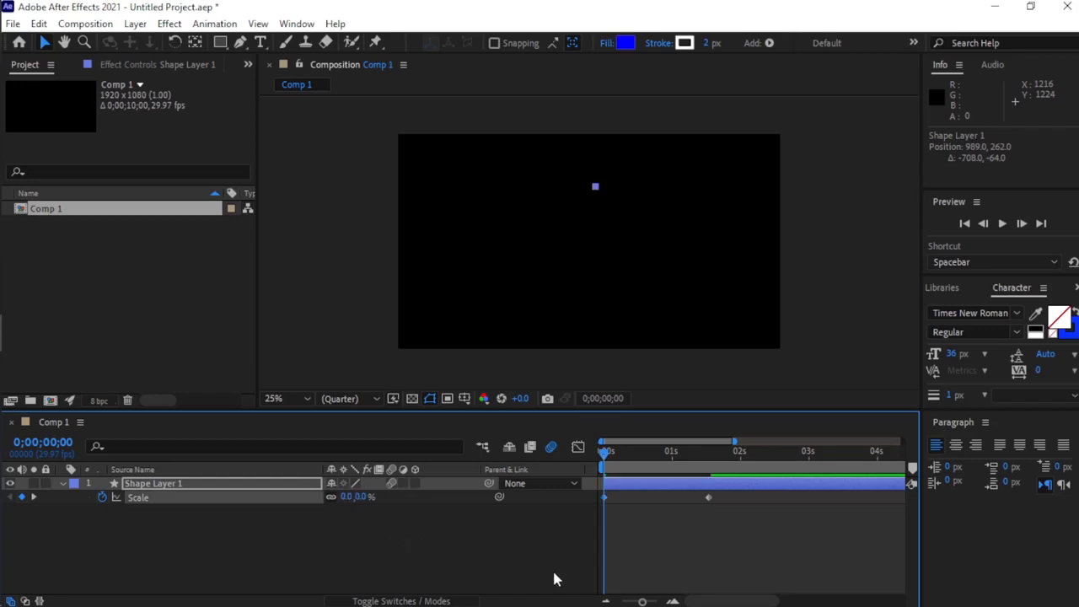
Check the rectangle at the end Scale keyframe and preview the scale-up animation.
{"action": "left_click", "coordinate": [34, 497]}
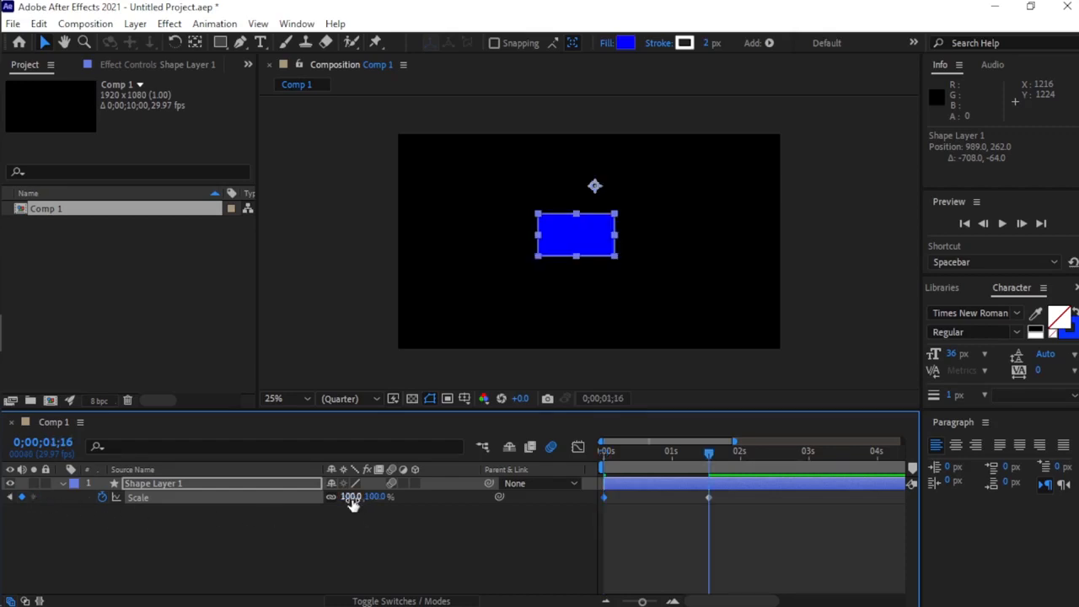
{"action": "key", "text": "space"}
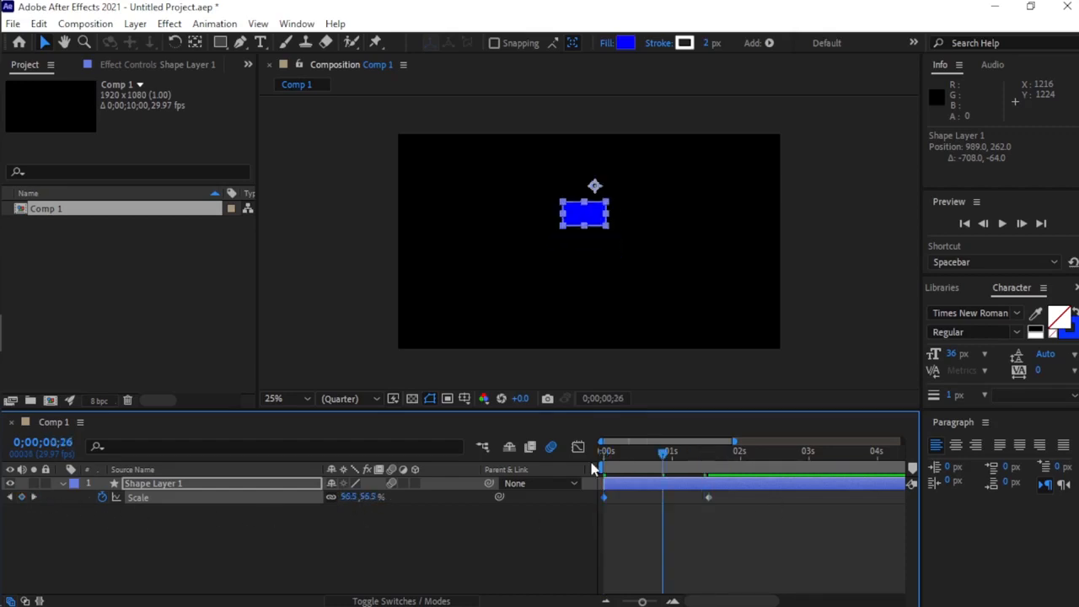
{"action": "key", "text": "space"}
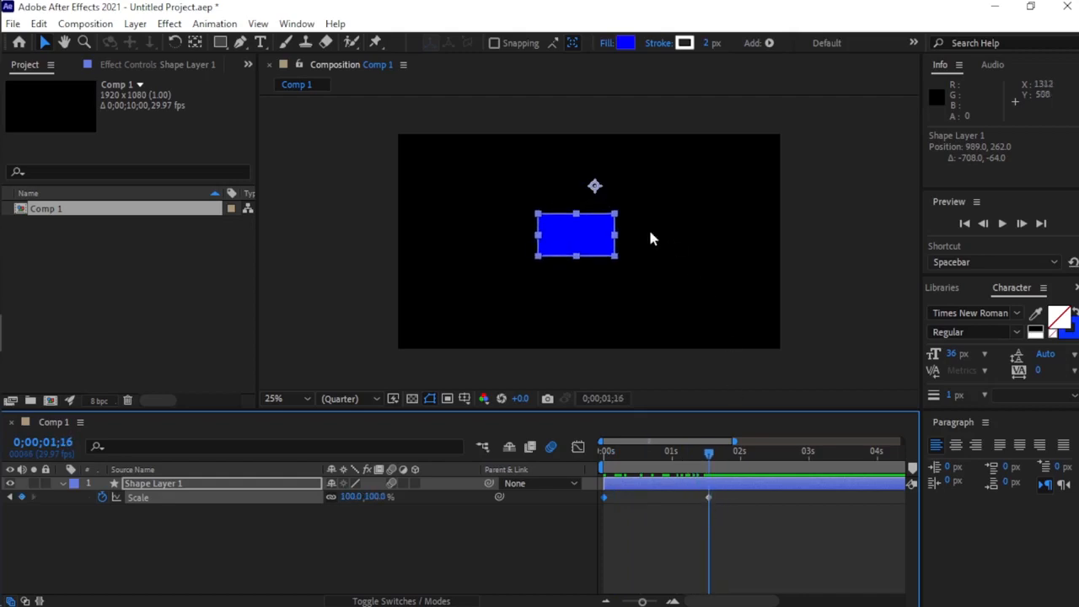
Move the rectangle's anchor point to its center with the Pan Behind tool.
{"action": "left_click", "coordinate": [196, 45]}
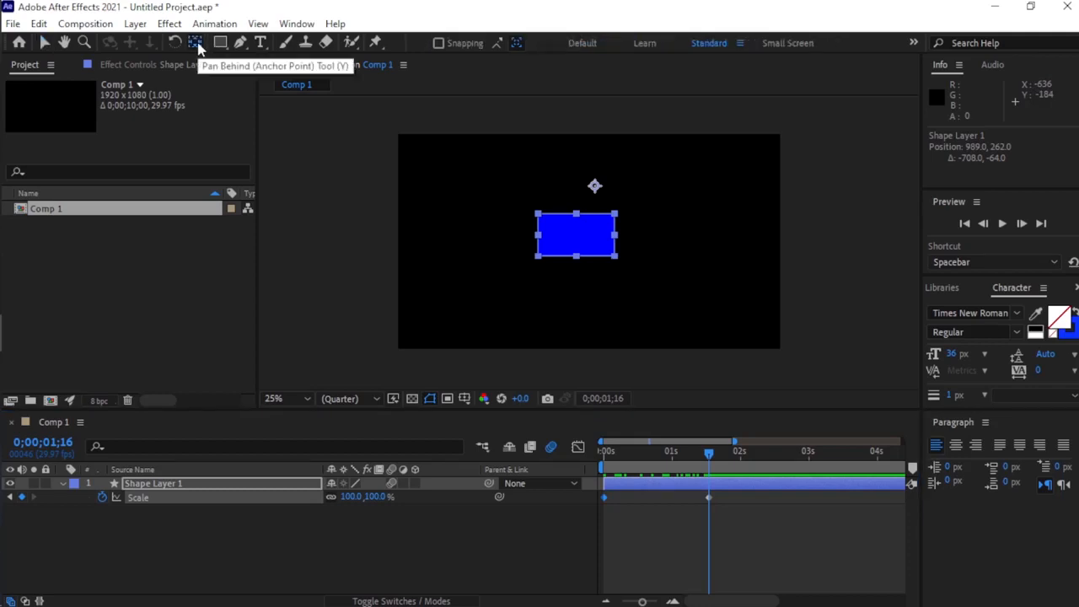
{"action": "left_click", "coordinate": [595, 187]}
{"action": "mouse_move", "coordinate": [595, 187]}
{"action": "left_mouse_down"}
{"action": "mouse_move", "coordinate": [597, 202]}
{"action": "mouse_move", "coordinate": [586, 200]}
{"action": "left_mouse_up"}
{"action": "left_click_drag", "start_coordinate": [578, 237], "coordinate": [578, 237]}
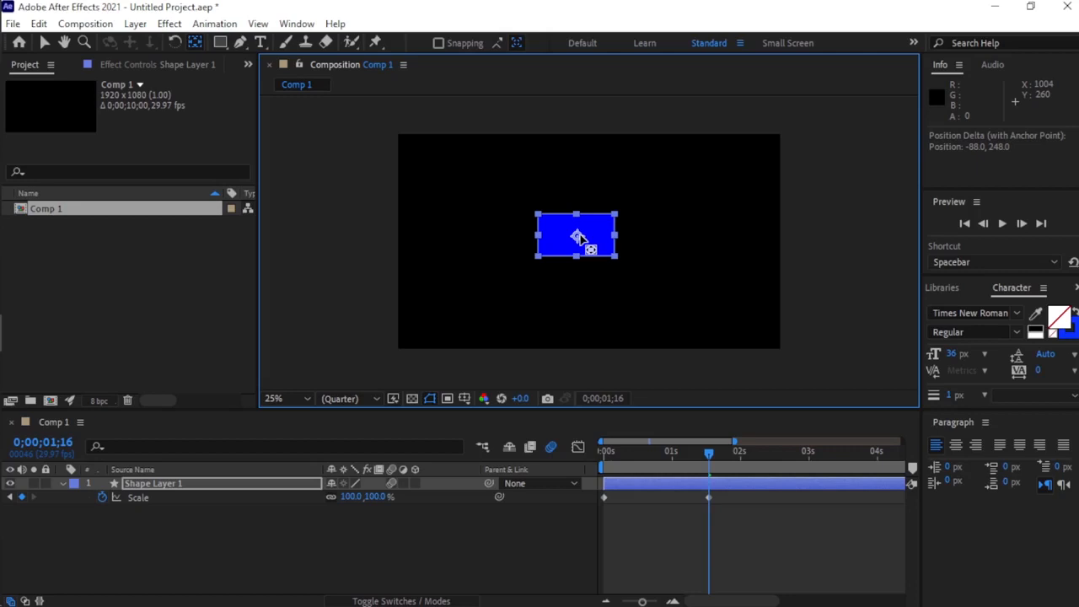
Apply Easy Ease to both Scale keyframes and show their curve in the Graph Editor, fitted to the view.
{"action": "left_click", "coordinate": [707, 452]}
{"action": "left_click_drag", "start_coordinate": [663, 466], "coordinate": [598, 500]}
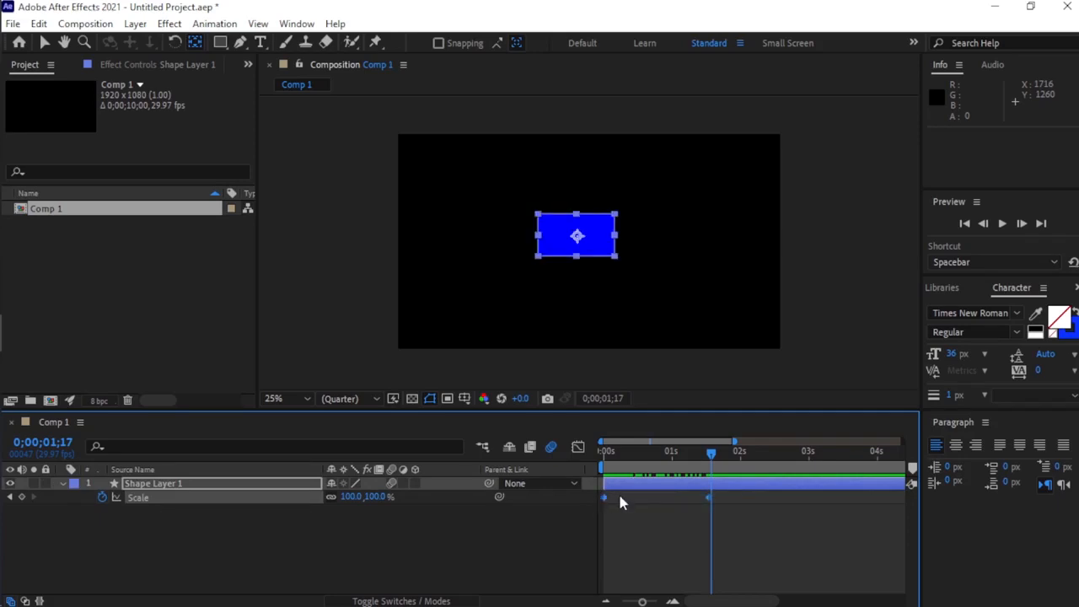
{"action": "key", "text": "F9"}
{"action": "left_click", "coordinate": [578, 448]}
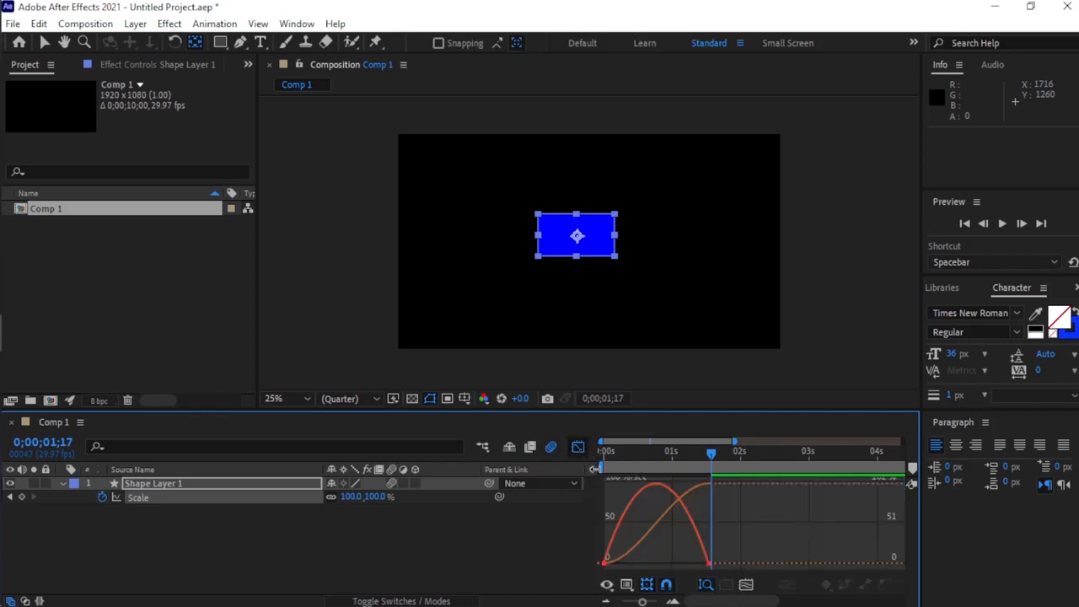
{"action": "left_click", "coordinate": [746, 583]}
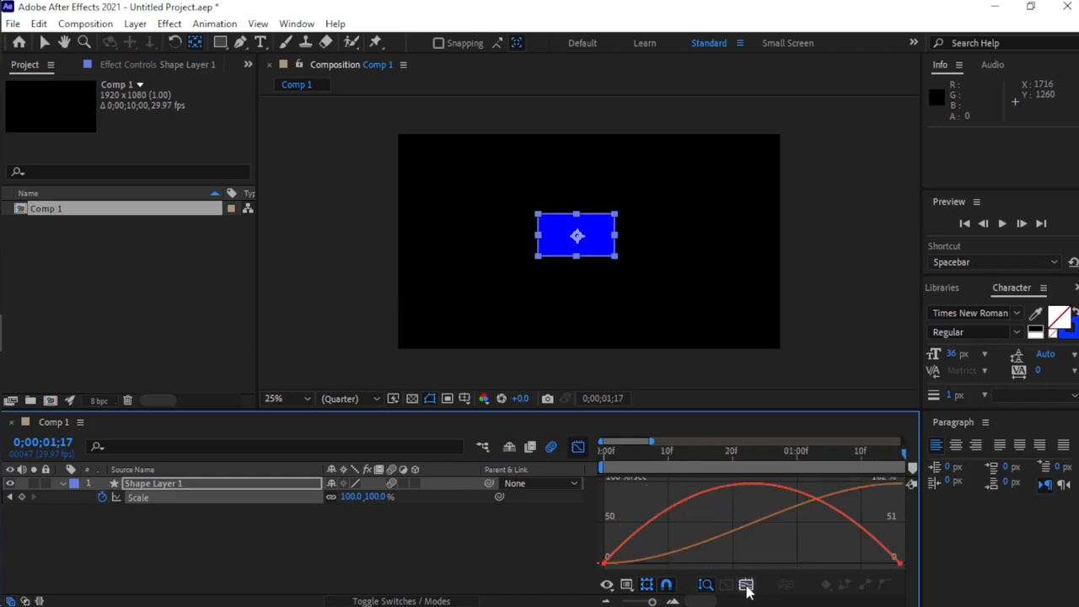
Extend both Scale keyframes' influence handles toward each other to form a sharp speed peak midway through the animation.
{"action": "left_click", "coordinate": [901, 565]}
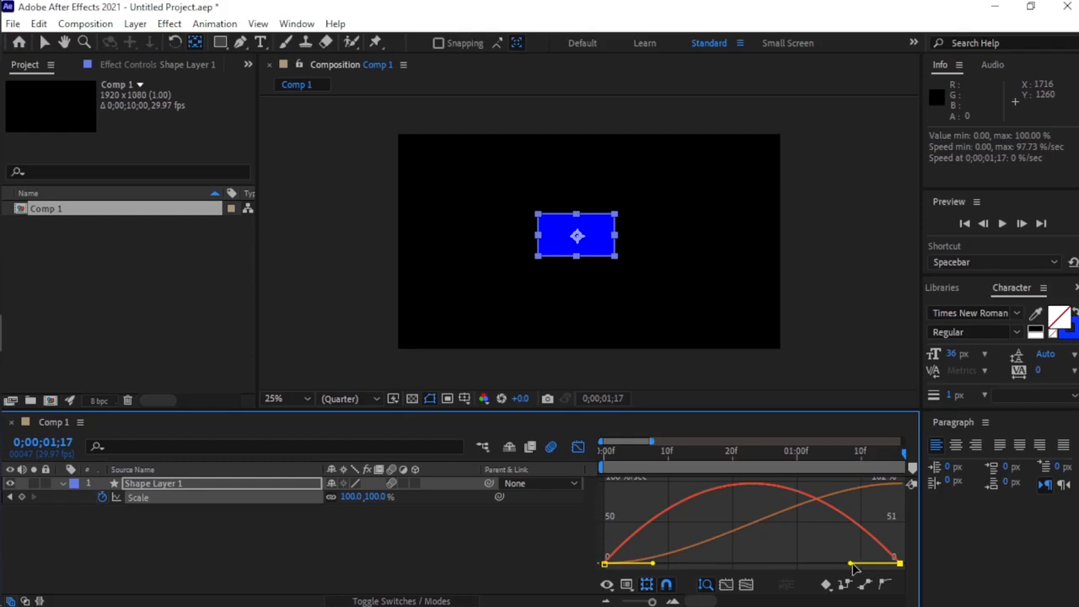
{"action": "left_click_drag", "start_coordinate": [850, 563], "coordinate": [795, 564]}
{"action": "left_click_drag", "start_coordinate": [650, 564], "coordinate": [752, 566]}
Play back the scale animation with the central speed spike from 0;00;00;00.
{"action": "key", "text": "space"}
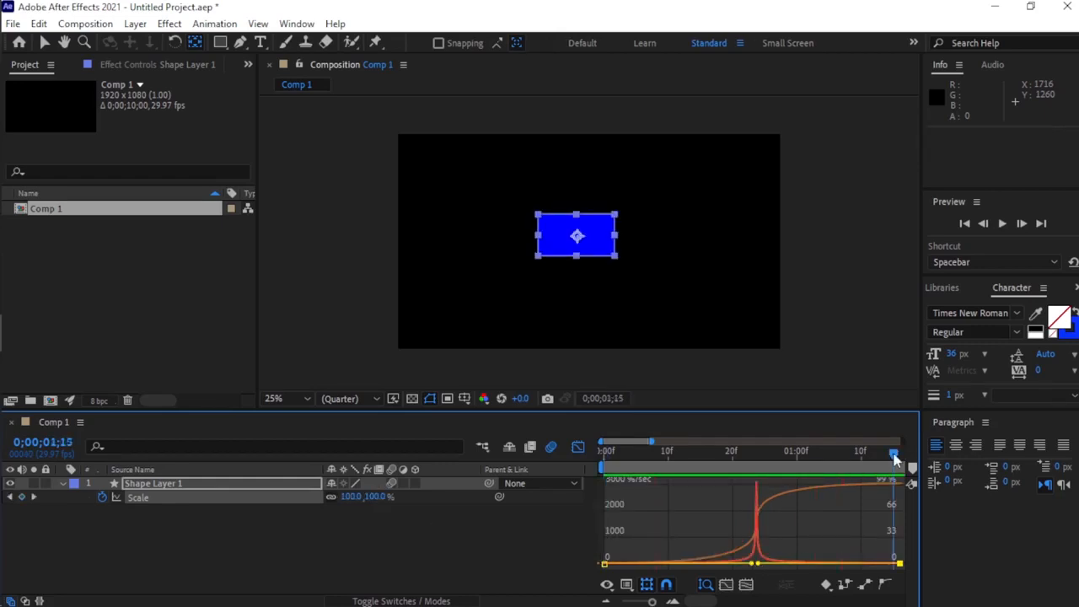
{"action": "key", "text": "space"}
{"action": "key", "text": "space"}
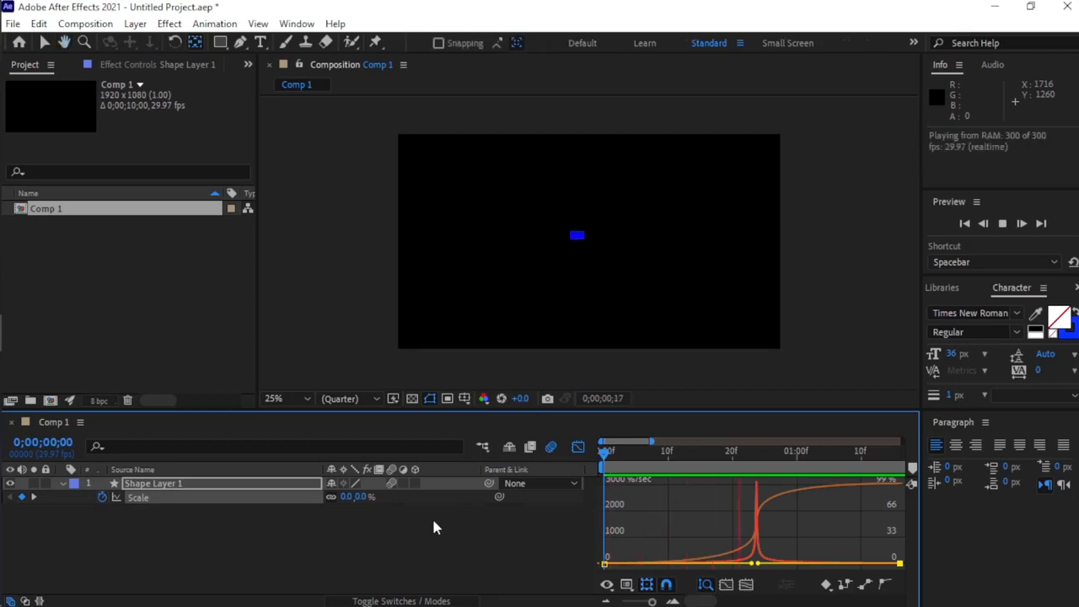
{"action": "key", "text": "space"}
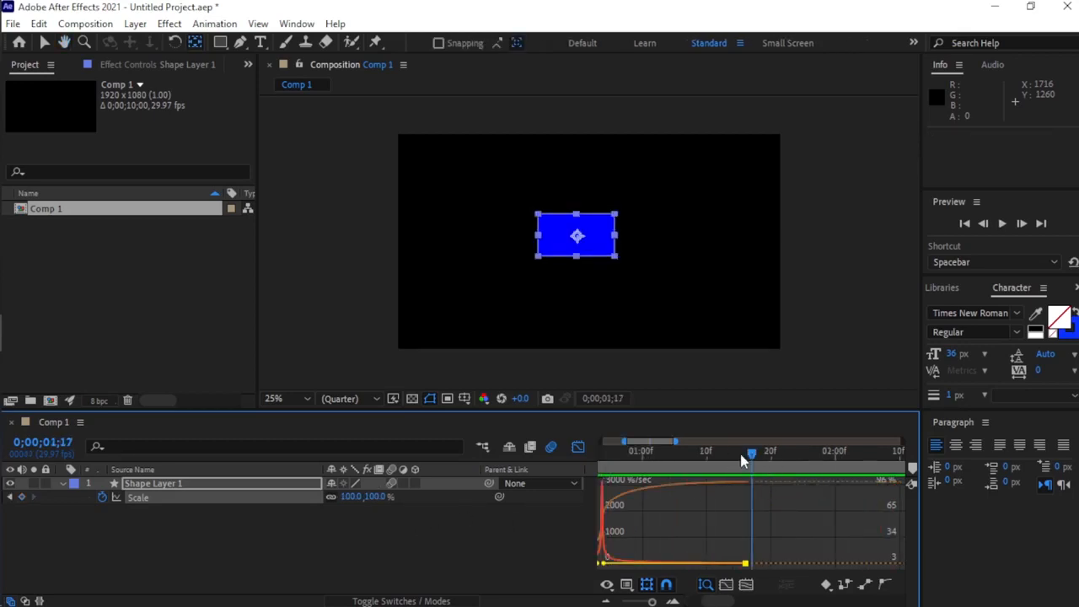
Shorten the end Scale keyframe's incoming influence handle so the speed peaks at the end, and preview from 0;00;00;00.
{"action": "left_click_drag", "start_coordinate": [750, 454], "coordinate": [681, 507]}
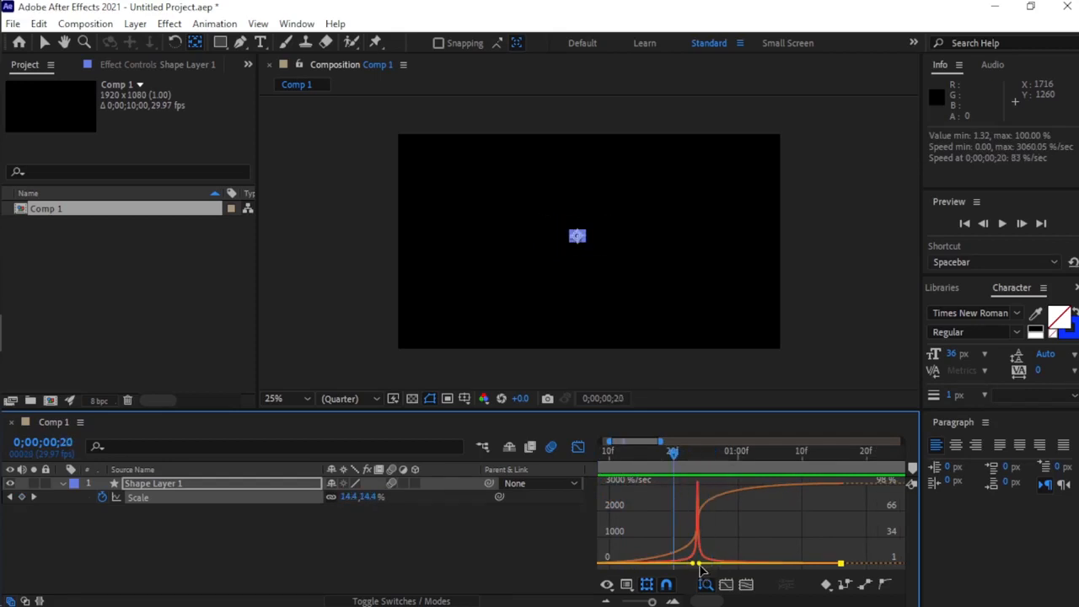
{"action": "left_click_drag", "start_coordinate": [699, 569], "coordinate": [843, 571]}
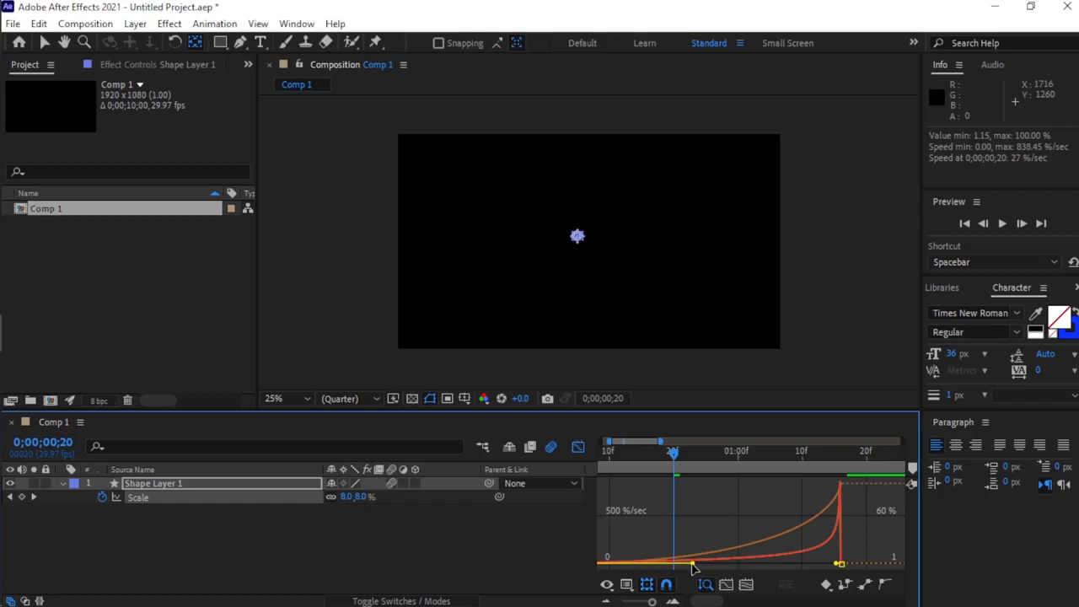
{"action": "left_click_drag", "start_coordinate": [674, 456], "coordinate": [588, 457]}
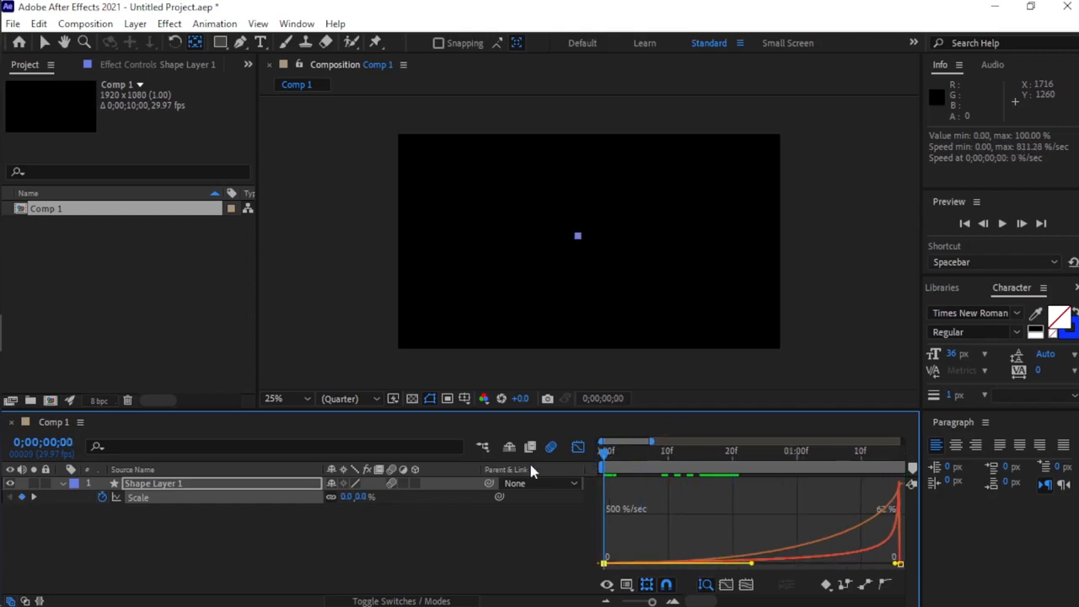
{"action": "key", "text": "space"}
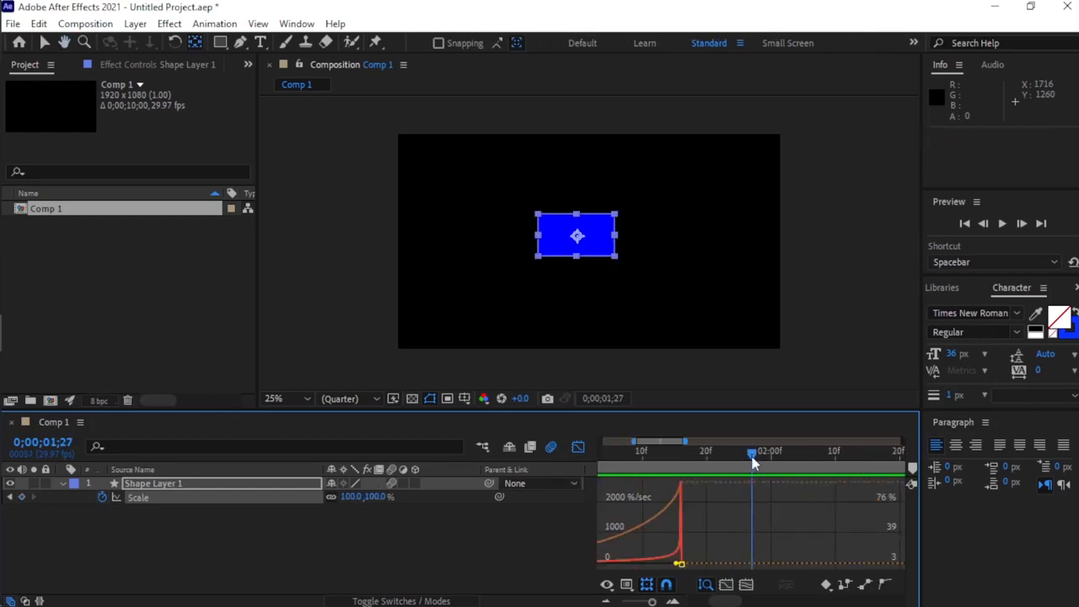
Extend the end Scale keyframe's incoming influence handle back to meet the start keyframe's handle, restoring the central speed peak.
{"action": "left_click_drag", "start_coordinate": [752, 459], "coordinate": [675, 480]}
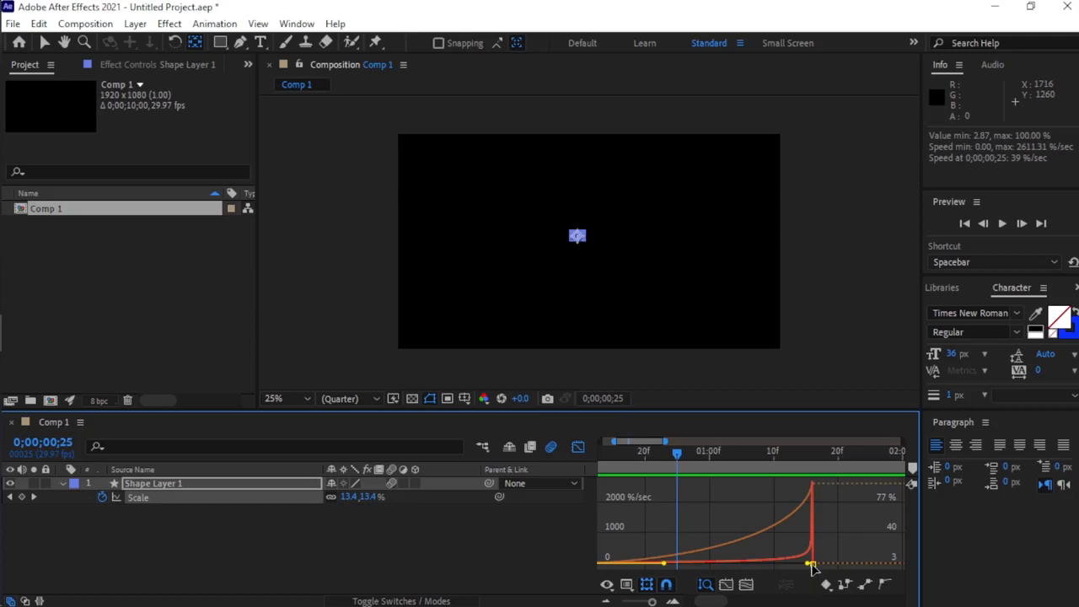
{"action": "left_click_drag", "start_coordinate": [807, 563], "coordinate": [710, 570]}
{"action": "left_click", "coordinate": [692, 567]}
{"action": "left_click_drag", "start_coordinate": [712, 569], "coordinate": [666, 570]}
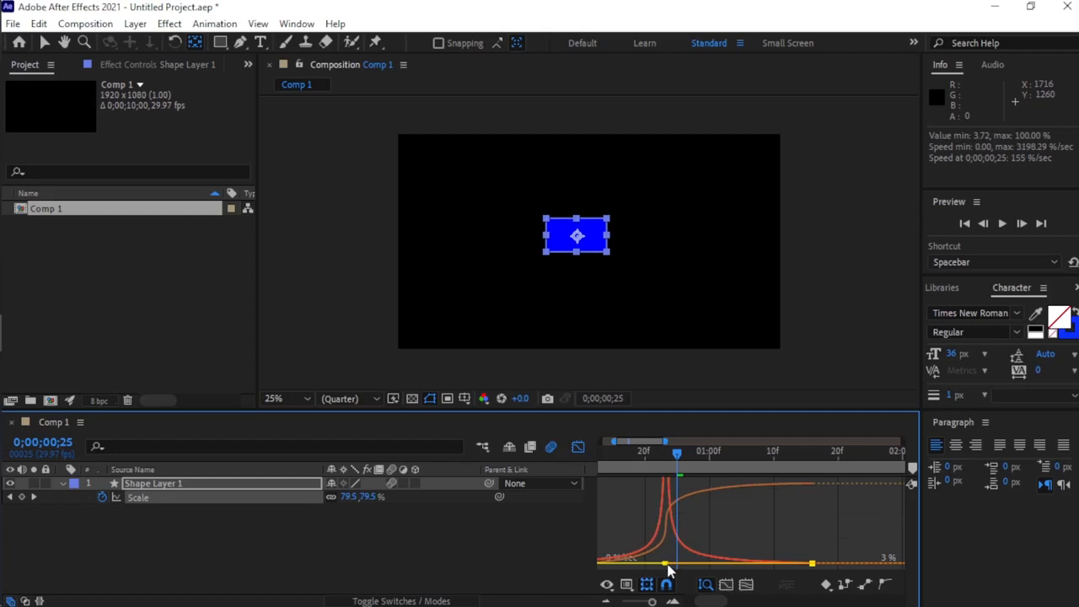
Return to 0;00;00;00 and preview the scale animation with the reshaped speed curve.
{"action": "left_click_drag", "start_coordinate": [677, 452], "coordinate": [639, 451]}
{"action": "key", "text": "Home"}
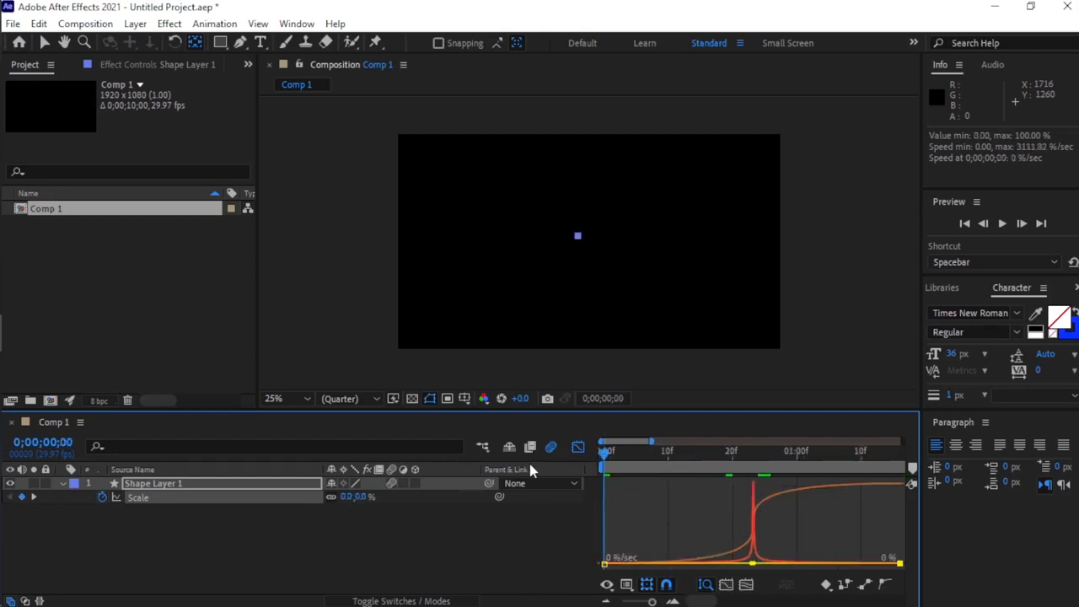
{"action": "key", "text": "space"}
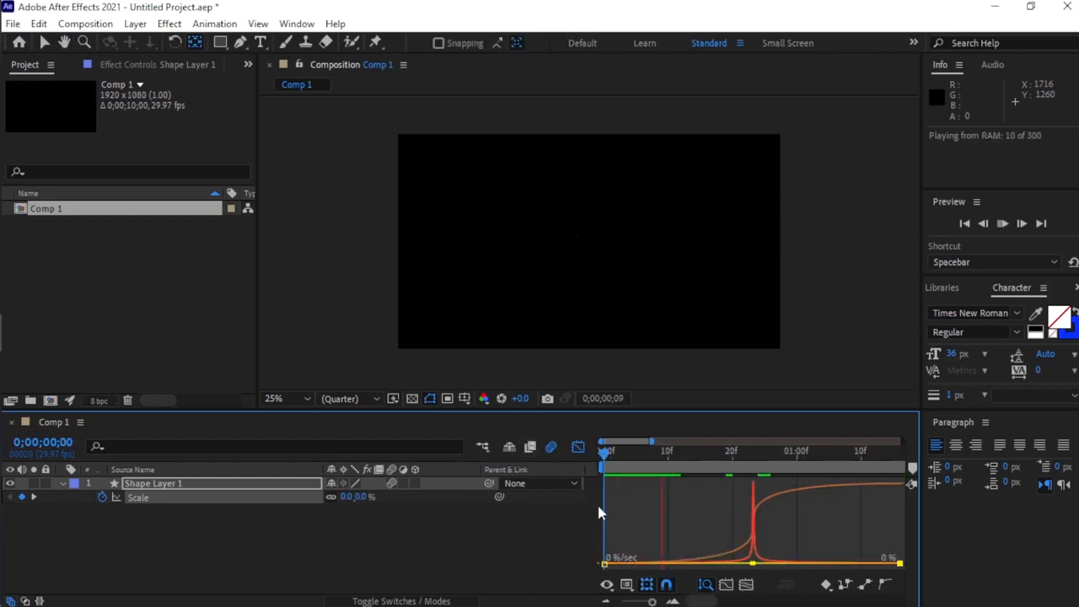
{"action": "key", "text": "space"}
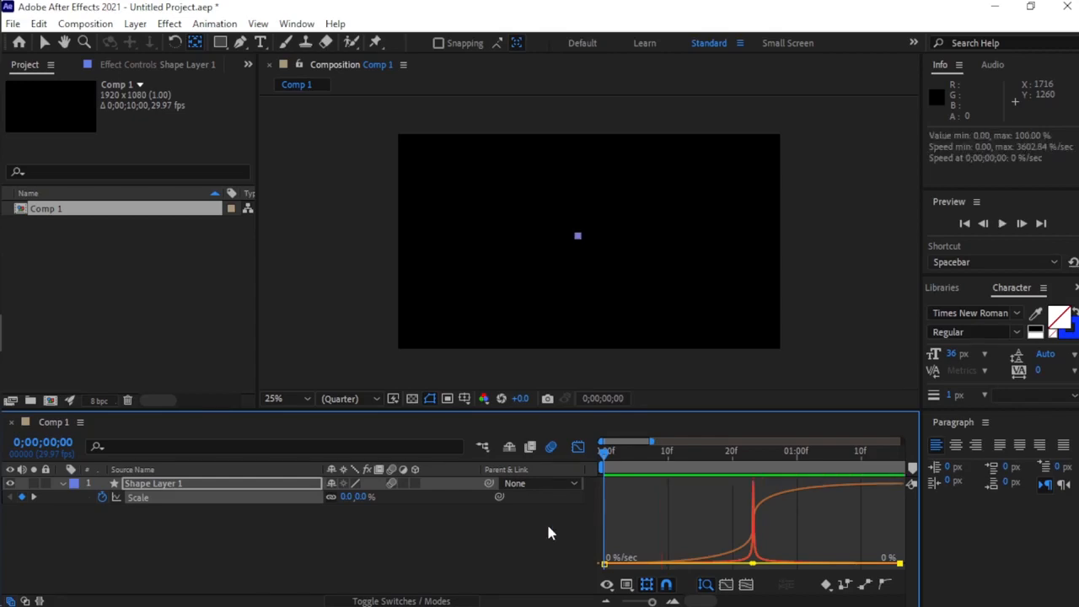